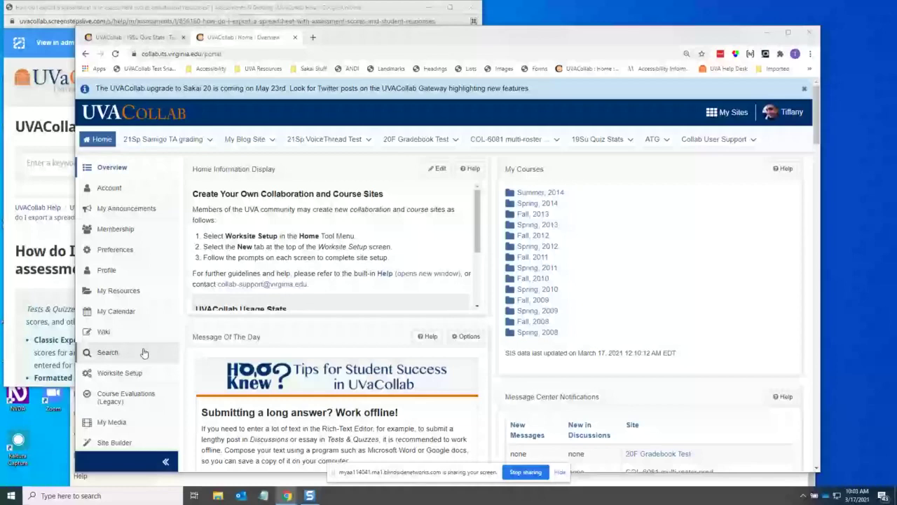
# Step: Move the help article window aside and maximize the UVACollab portal window
pyautogui.moveTo(349, 7); pyautogui.dragTo(732, 50)
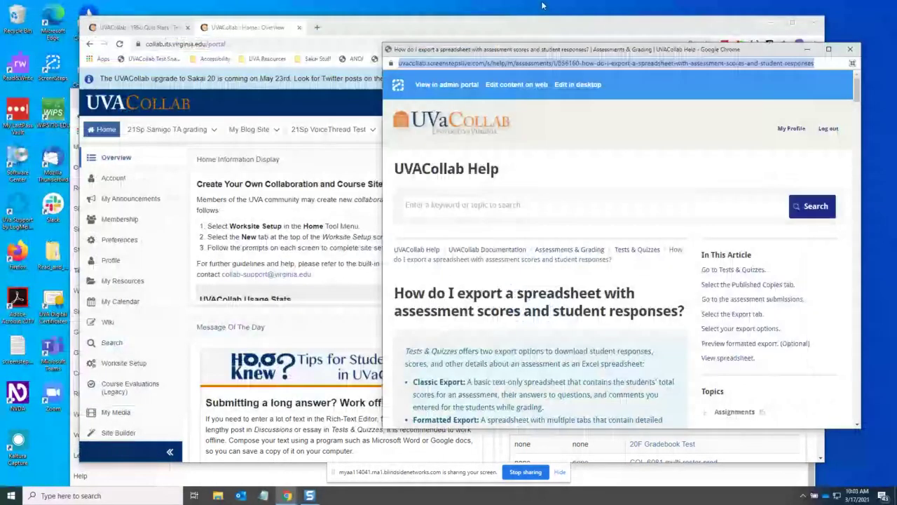
pyautogui.click(334, 249)
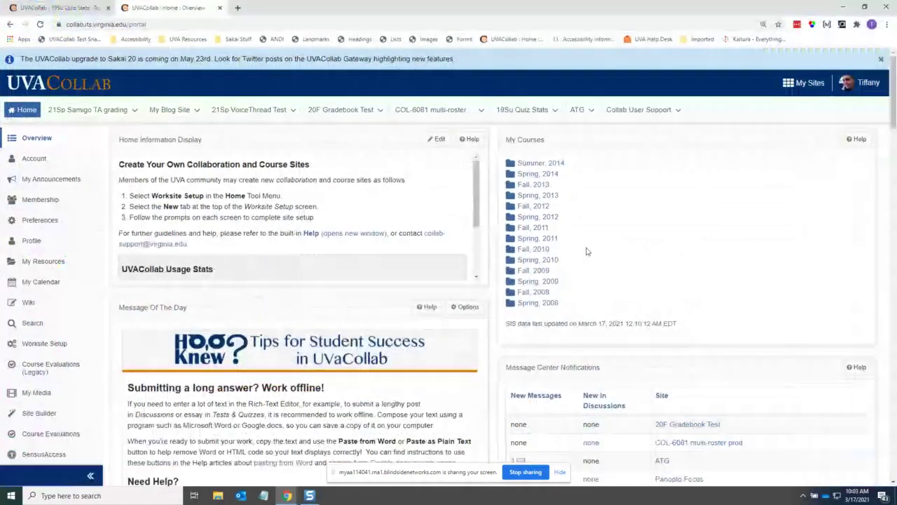
pyautogui.click(792, 22)
# Step: Switch to the Tests & Quizzes tab, close the extra Home tab, and enable Separate Parts
pyautogui.click(29, 8)
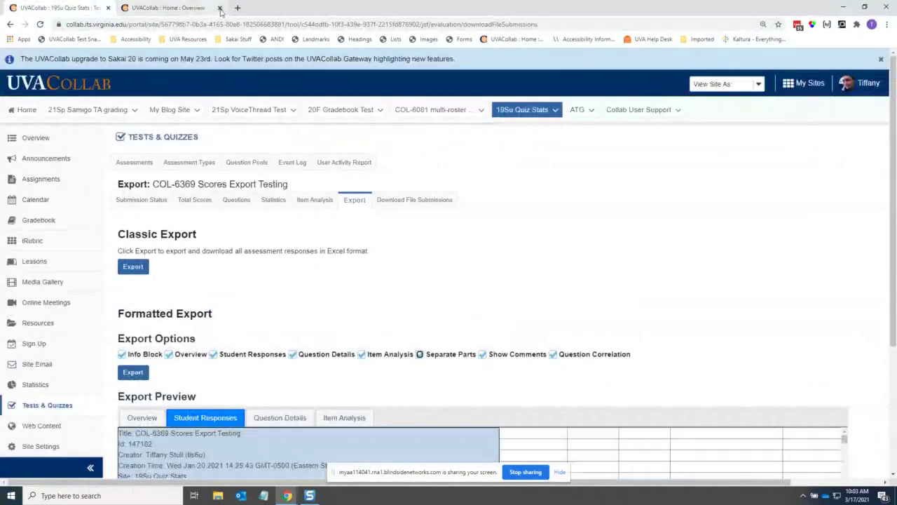
pyautogui.click(219, 8)
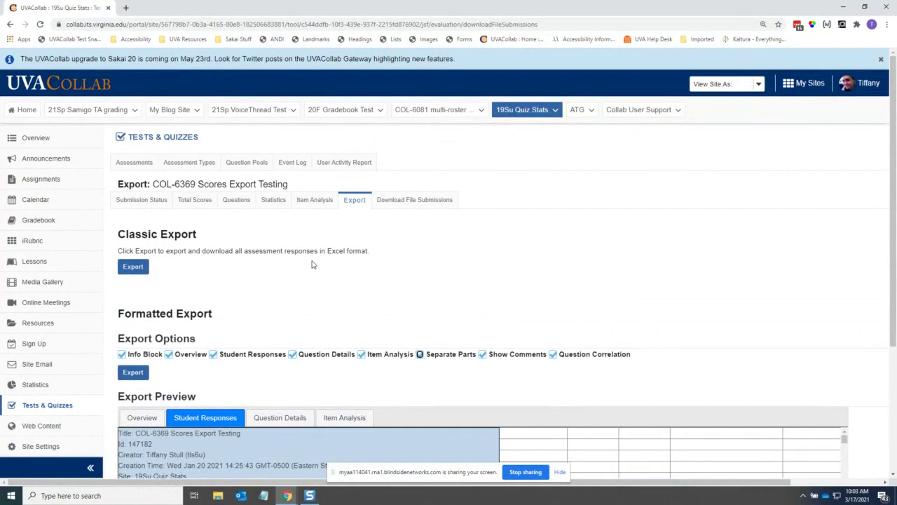
pyautogui.press('space')
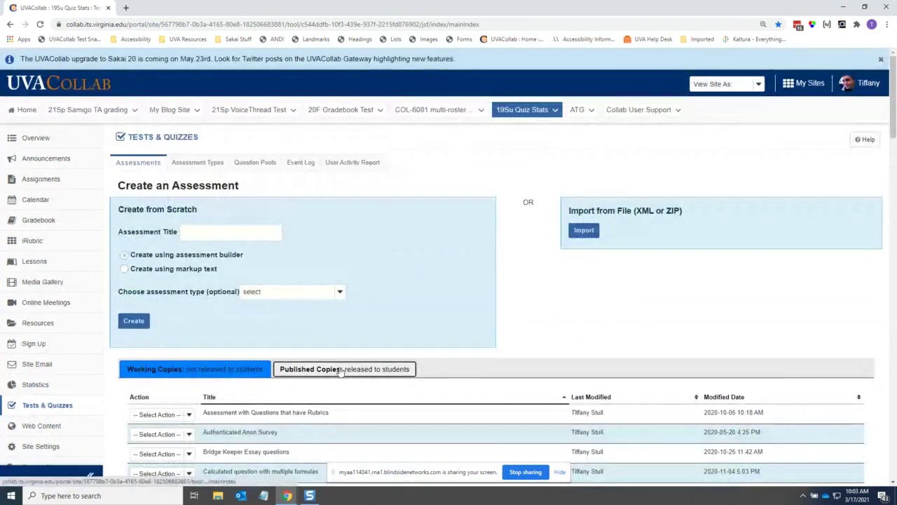
# Step: From Published Copies, open Total Scores for COL-6369 Scores Export Testing via its 3 submissions
pyautogui.click(342, 371)
pyautogui.scroll(-1, 512, 329)
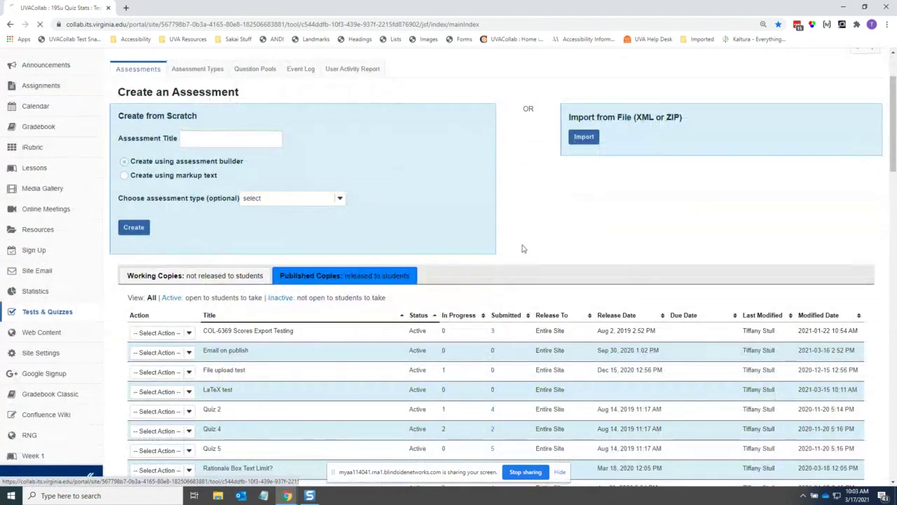
pyautogui.click(493, 334)
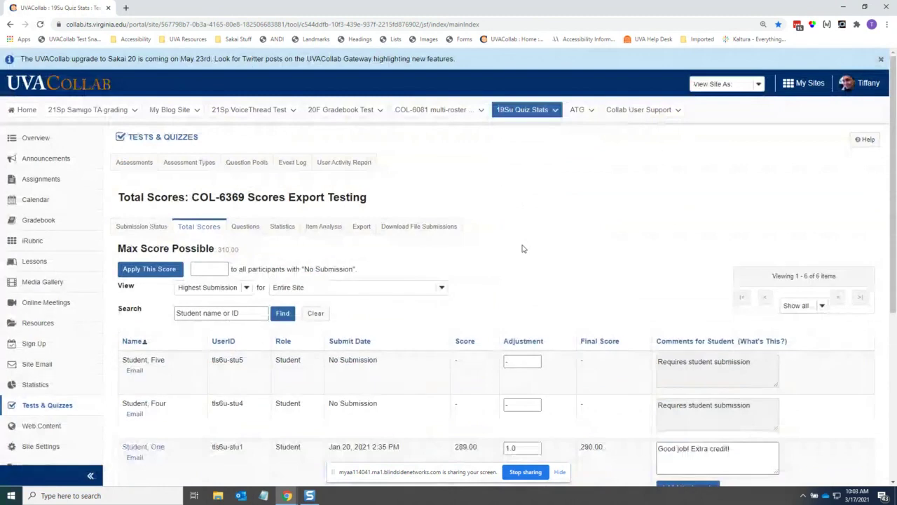
pyautogui.scroll(-1, 522, 249)
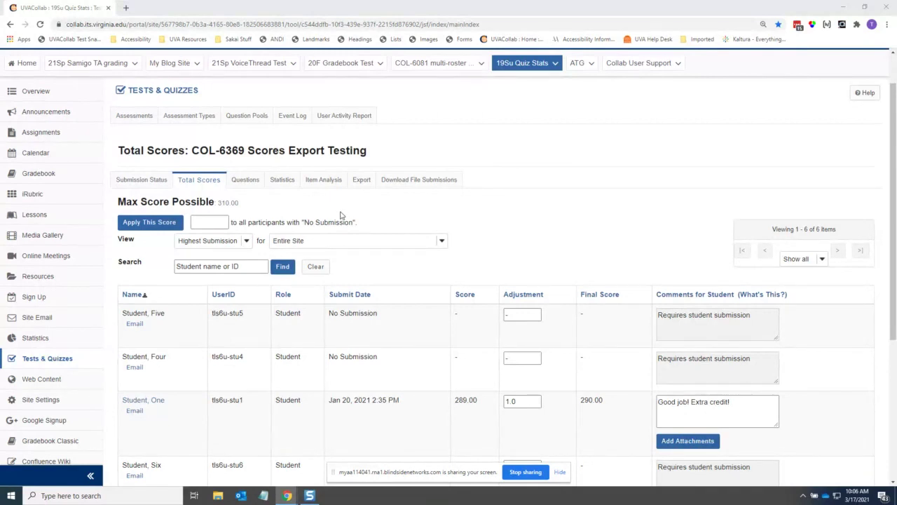
# Step: Open the assessment's Export page and scroll through Export Options and the Export Preview
pyautogui.click(360, 181)
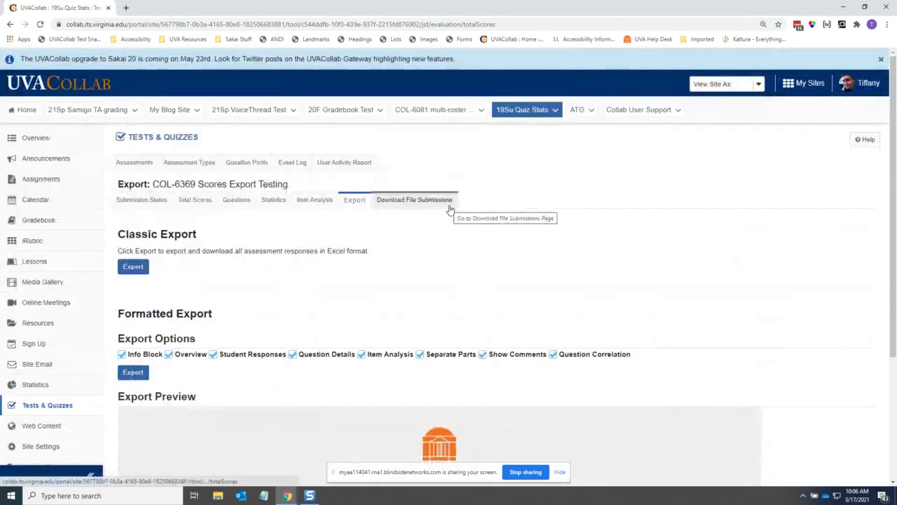
pyautogui.scroll(-1, 557, 205)
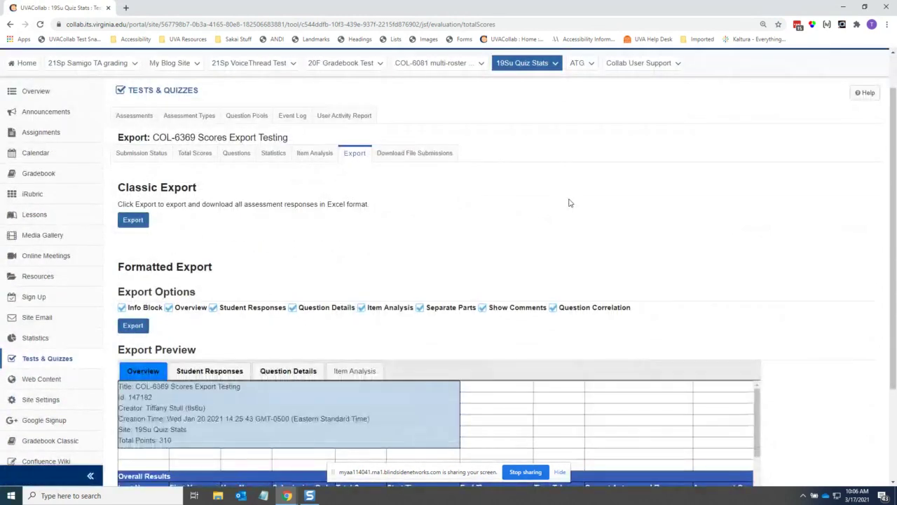
pyautogui.scroll(-1, 640, 196)
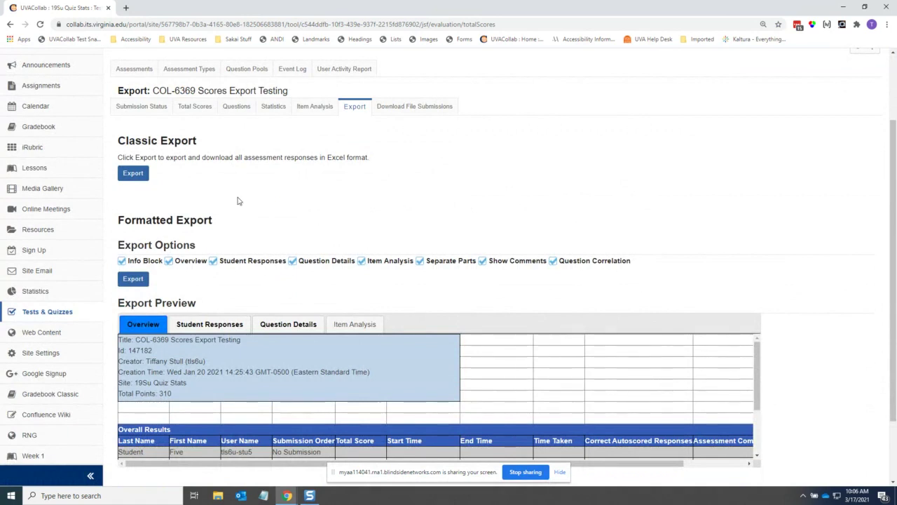
# Step: Download the Classic Export .xls of all responses and open the downloaded file
pyautogui.click(138, 178)
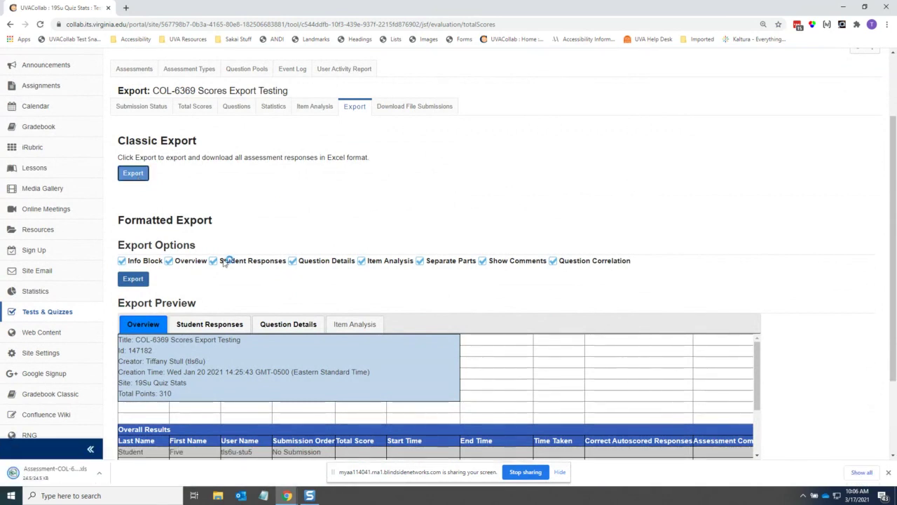
pyautogui.click(42, 480)
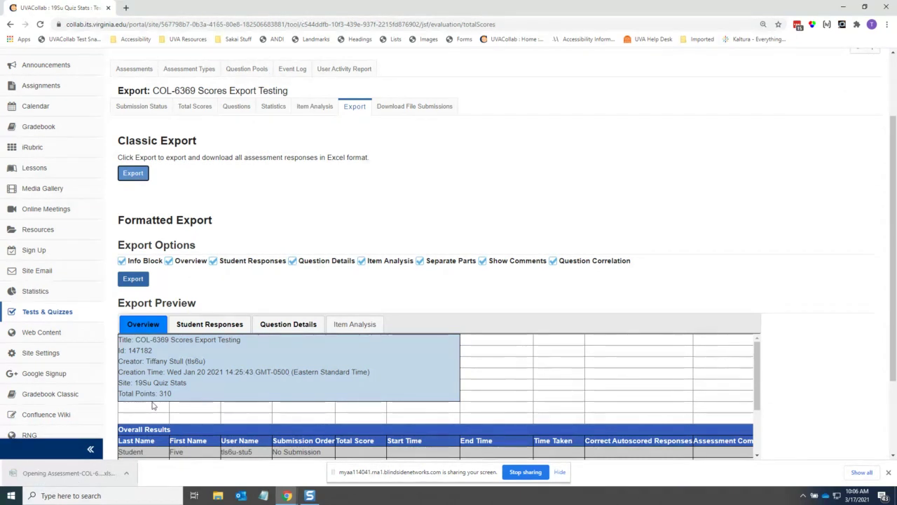
pyautogui.click(65, 473)
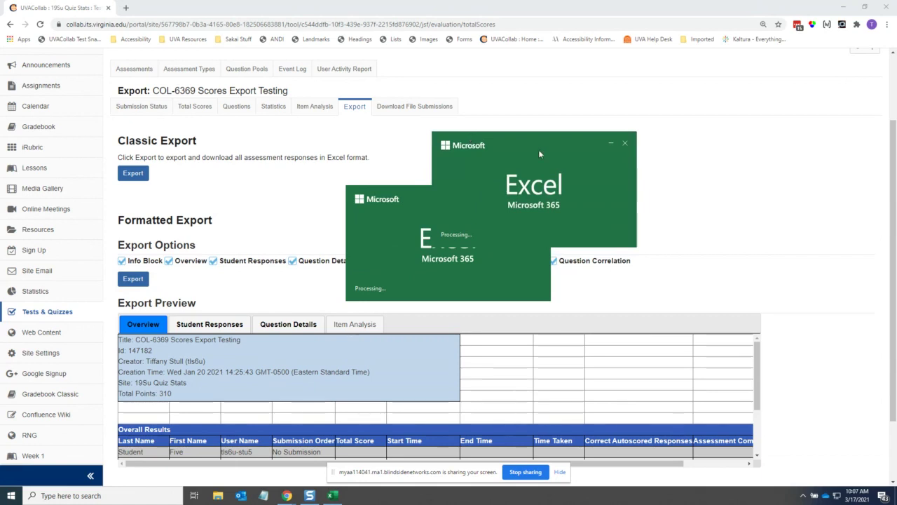
# Step: Close the duplicate Excel startup window and let the export workbook open in Protected View
pyautogui.click(626, 143)
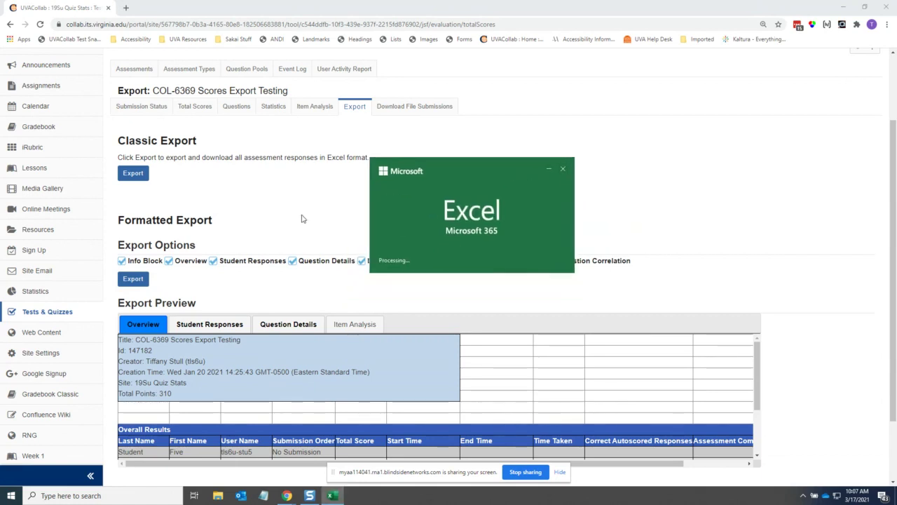
pyautogui.scroll(-1, 295, 240)
pyautogui.scroll(-1, 294, 240)
pyautogui.moveTo(439, 166); pyautogui.dragTo(0, 225)
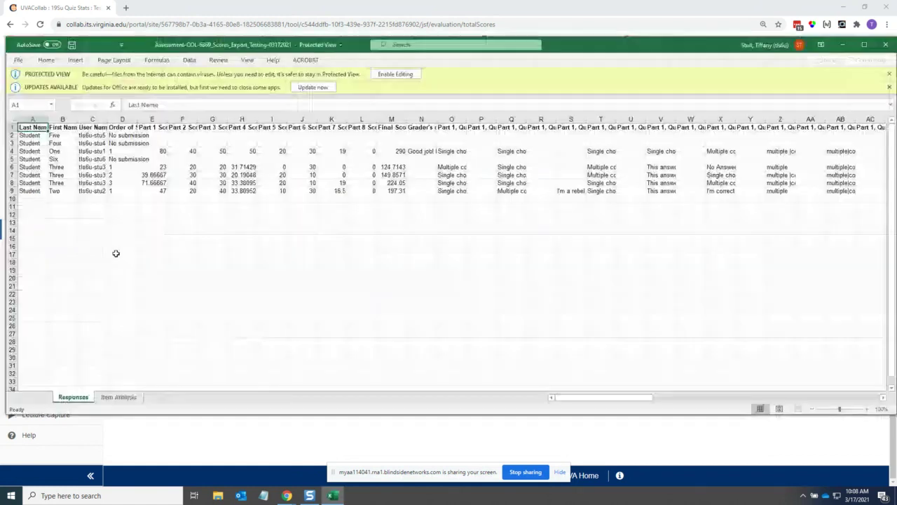
# Step: Widen column D and the Final Score, Part 8 Score and Part 5 Score columns
pyautogui.scroll(-1, 321, 191)
pyautogui.scroll(1, 321, 192)
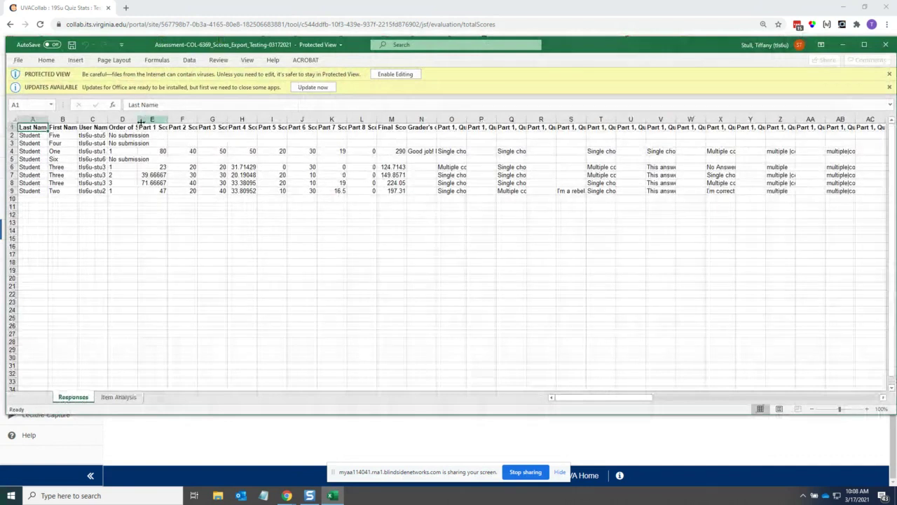
pyautogui.moveTo(137, 119); pyautogui.dragTo(169, 119)
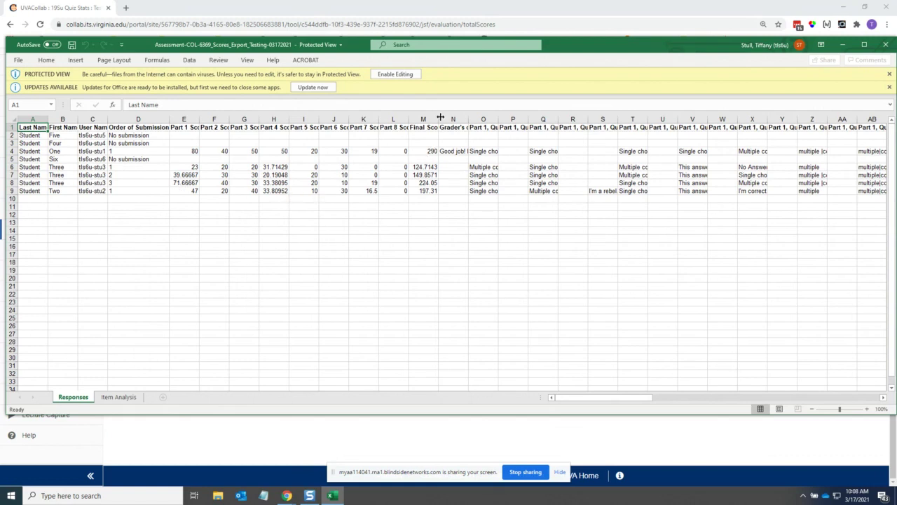
pyautogui.moveTo(438, 116); pyautogui.dragTo(470, 116)
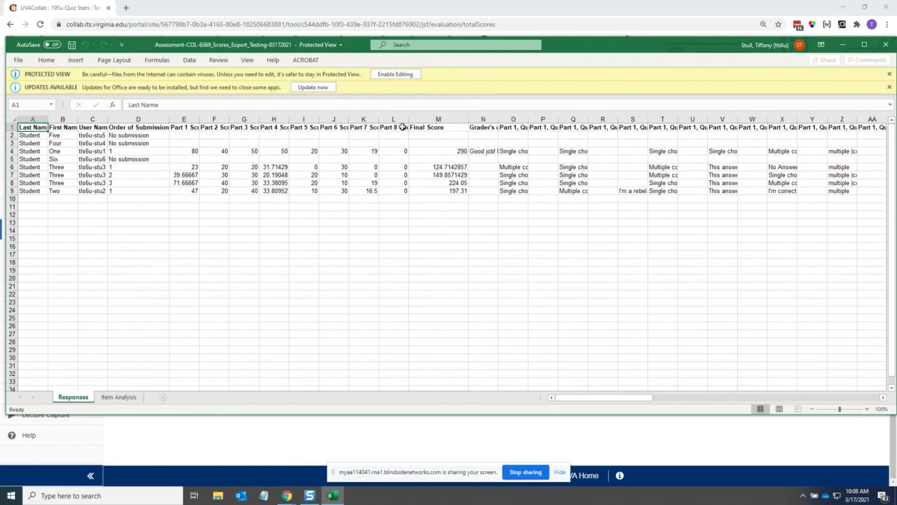
pyautogui.moveTo(409, 119); pyautogui.dragTo(426, 119)
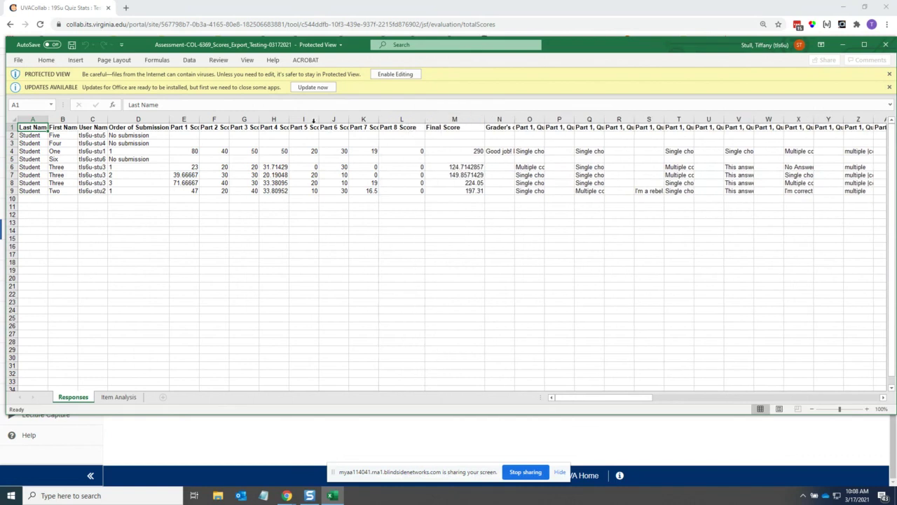
pyautogui.moveTo(320, 118); pyautogui.dragTo(263, 119)
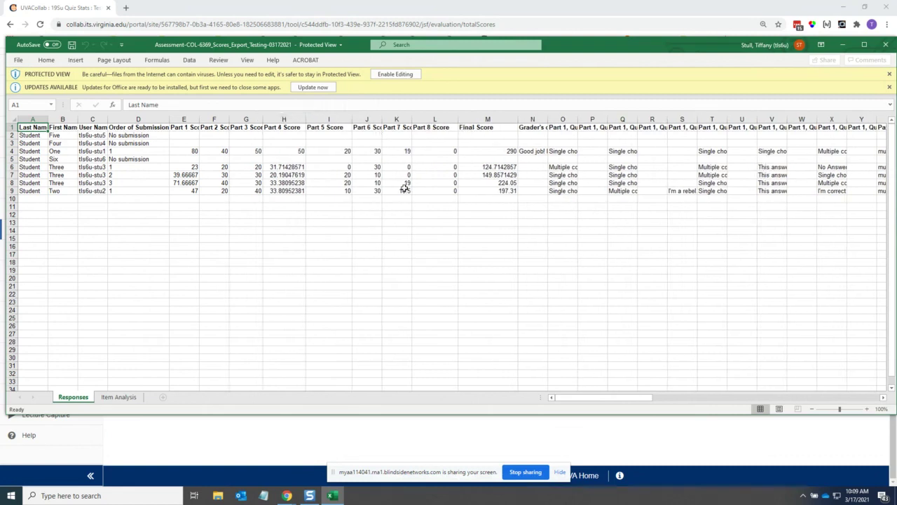
pyautogui.moveTo(621, 399); pyautogui.dragTo(637, 400)
# Step: Widen the question response columns P, Q, S, BK and BH to show their full headers
pyautogui.moveTo(427, 119); pyautogui.dragTo(506, 119)
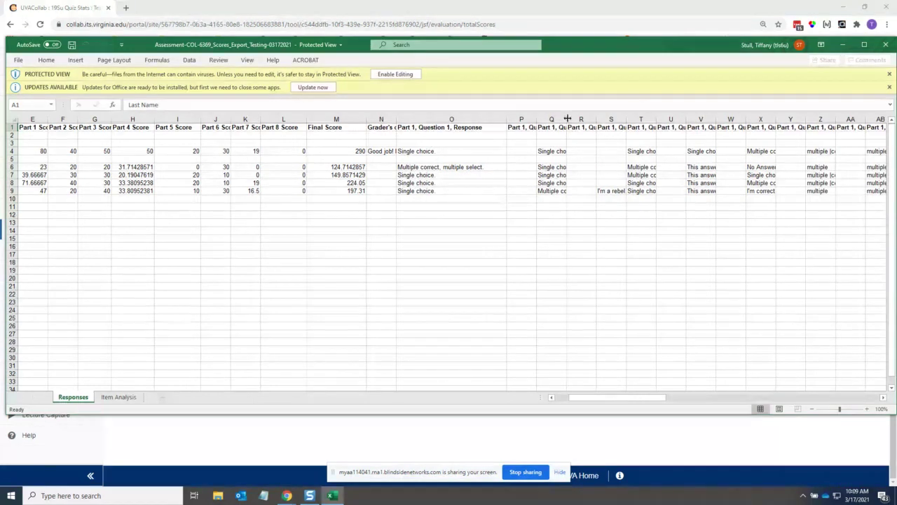
pyautogui.moveTo(567, 119); pyautogui.dragTo(618, 119)
pyautogui.moveTo(538, 119); pyautogui.dragTo(607, 120)
pyautogui.moveTo(397, 120); pyautogui.dragTo(447, 120)
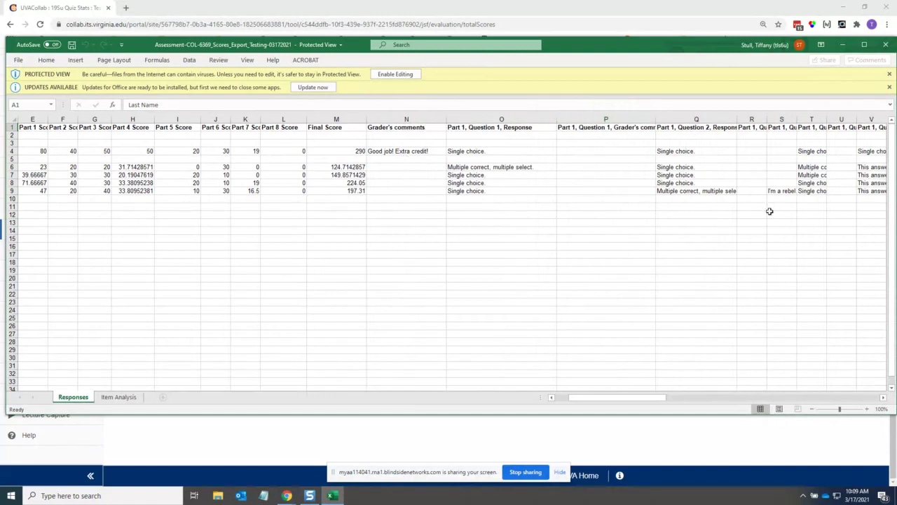
pyautogui.moveTo(796, 119); pyautogui.dragTo(823, 120)
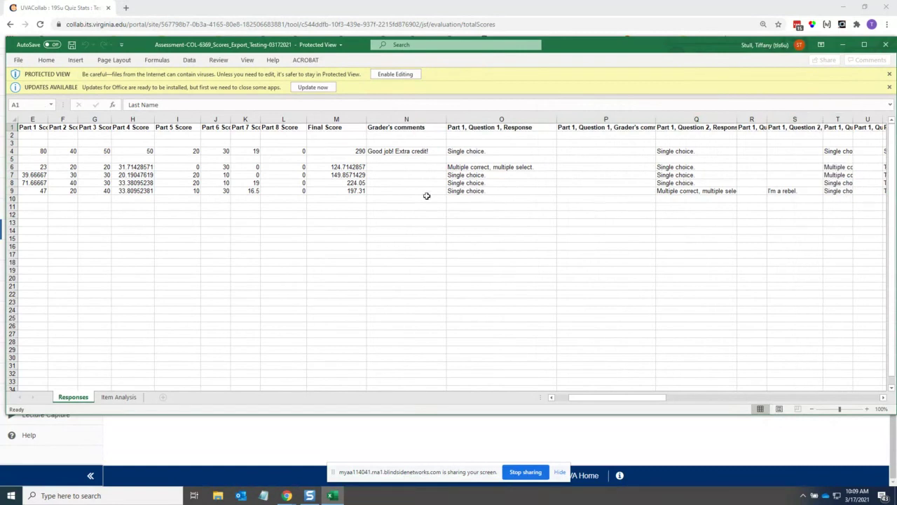
pyautogui.moveTo(612, 403); pyautogui.dragTo(766, 409)
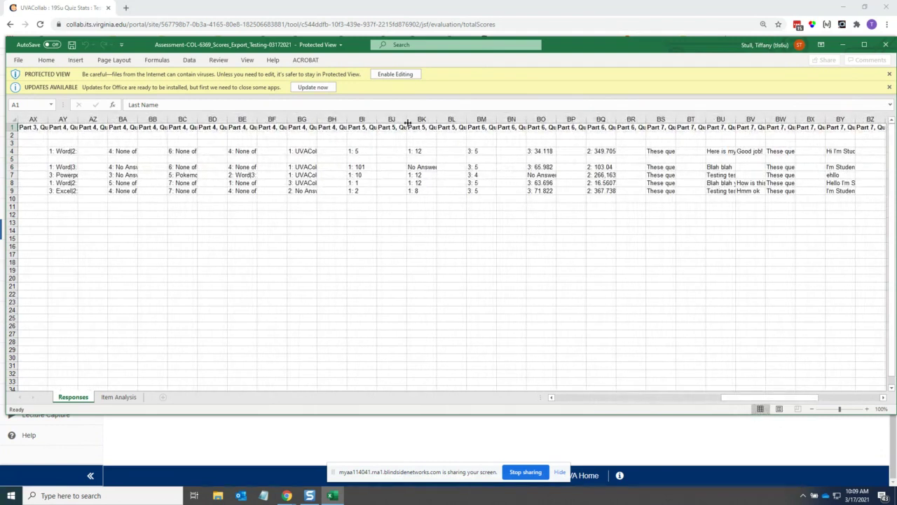
pyautogui.moveTo(436, 120); pyautogui.dragTo(476, 124)
pyautogui.moveTo(347, 119); pyautogui.dragTo(368, 120)
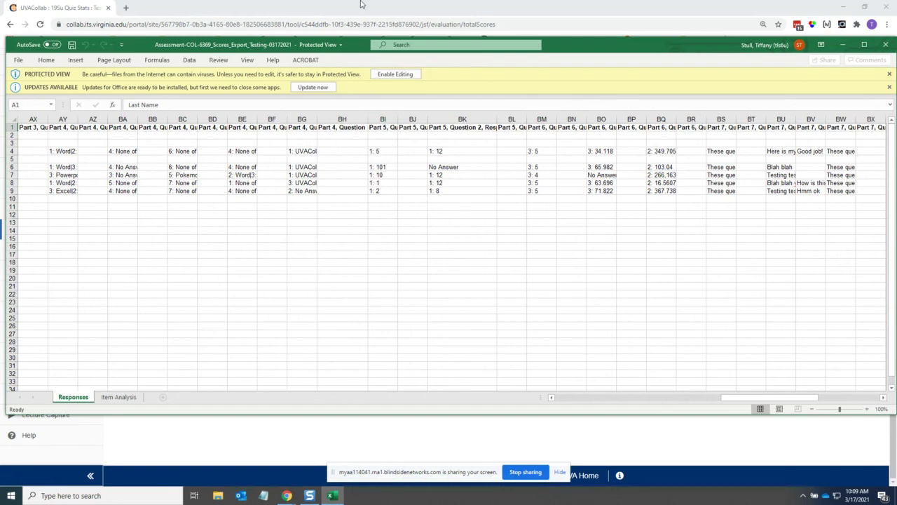
# Step: Return to the Sakai Export page and toggle the Formatted Export Info Block option
pyautogui.click(361, 4)
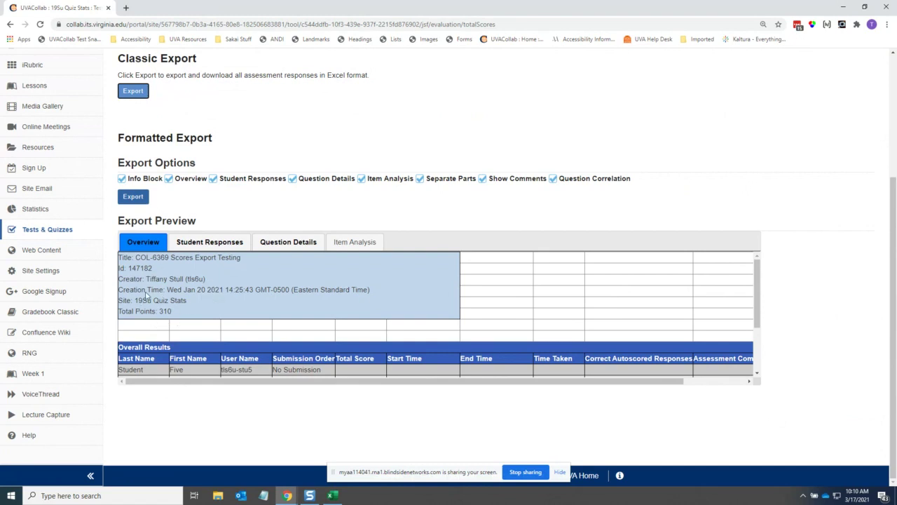
pyautogui.click(121, 179)
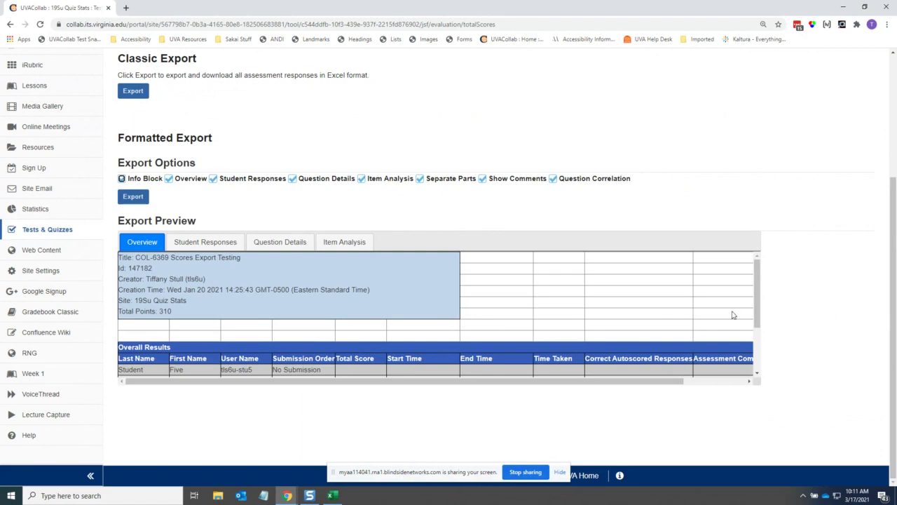
# Step: Browse the Overview, Student Responses and Question Details preview tabs using the keyboard
pyautogui.moveTo(756, 312); pyautogui.dragTo(759, 360)
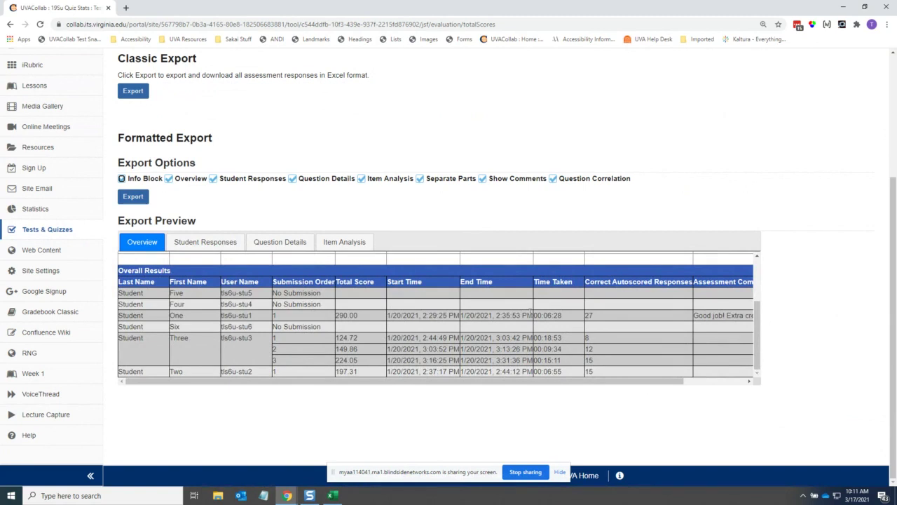
pyautogui.press('Tab')
pyautogui.press('Tab')
pyautogui.press('Tab')
pyautogui.press('Tab')
pyautogui.press('Tab')
pyautogui.press('Tab')
pyautogui.press('Tab')
pyautogui.press('Tab')
pyautogui.press('Tab')
pyautogui.press('Tab')
pyautogui.press('Down')
pyautogui.press('Down')
pyautogui.press('Right')
pyautogui.press('Right')
pyautogui.press('Right')
pyautogui.press('Right')
pyautogui.press('Right')
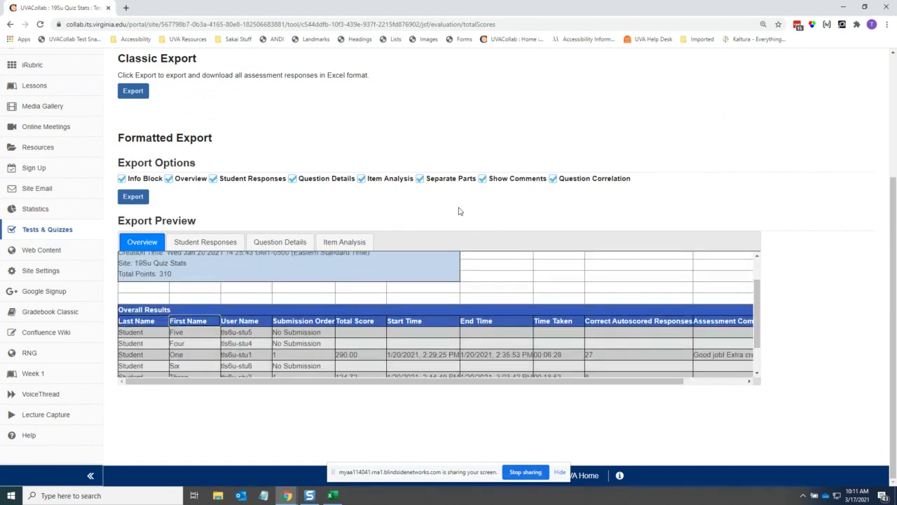
pyautogui.press('Left')
pyautogui.press('Left')
pyautogui.press('Left')
pyautogui.press('Left')
pyautogui.press('Left')
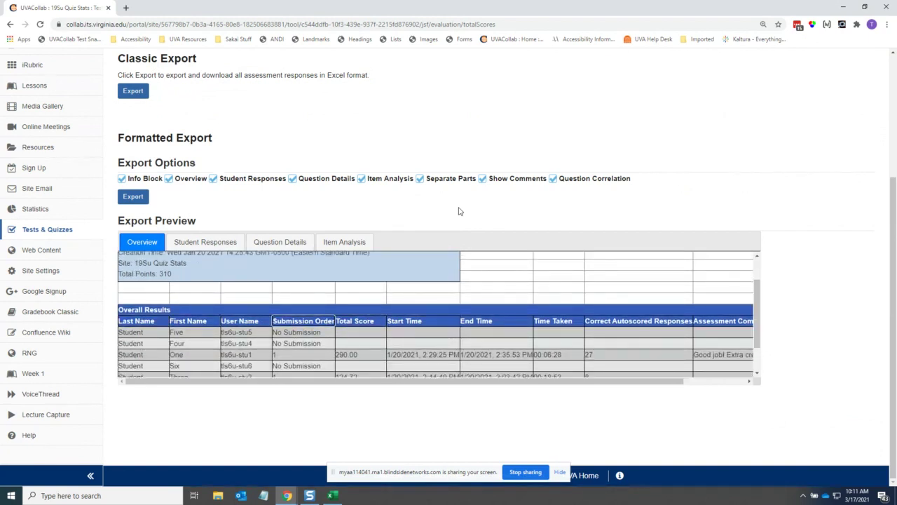
pyautogui.press('Up')
pyautogui.press('Up')
pyautogui.hotkey('shift', 'Tab')
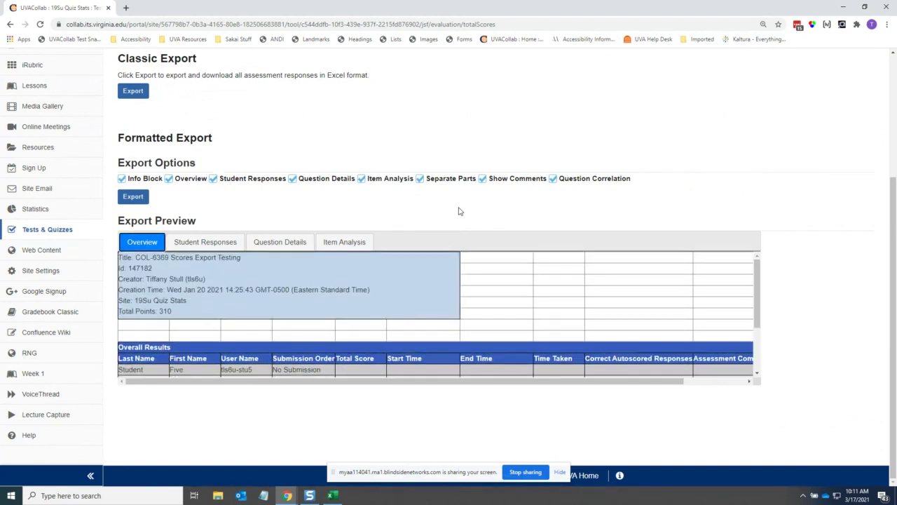
pyautogui.press('Right')
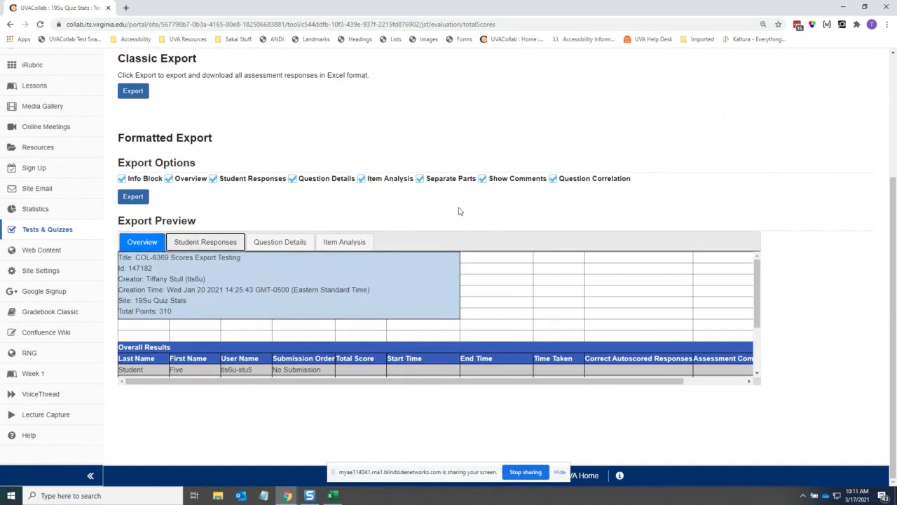
pyautogui.press('Return')
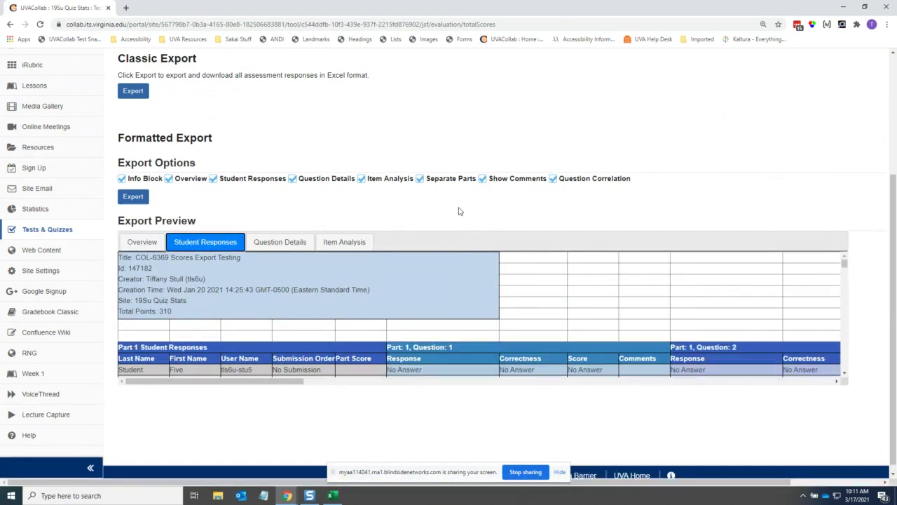
pyautogui.press('Right')
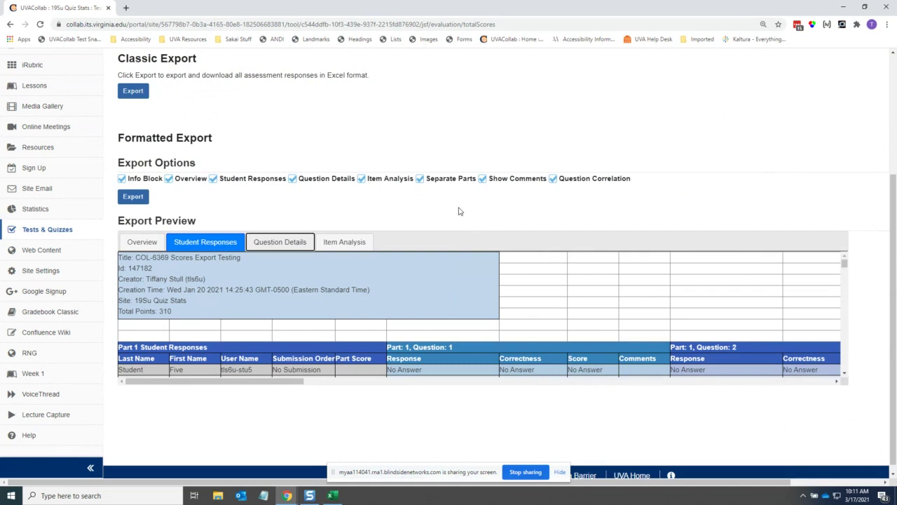
pyautogui.press('Return')
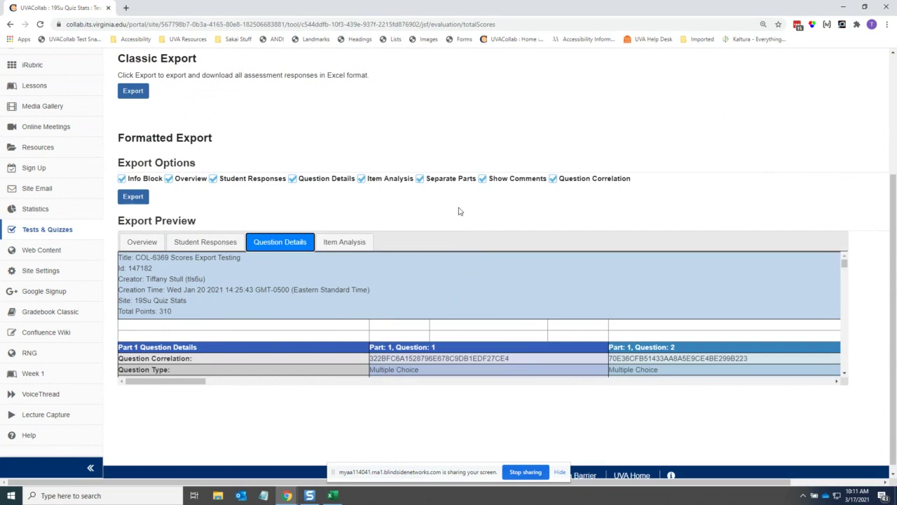
# Step: Go back to the Overview preview, then uncheck Overview in the export options
pyautogui.hotkey('shift', 'Tab')
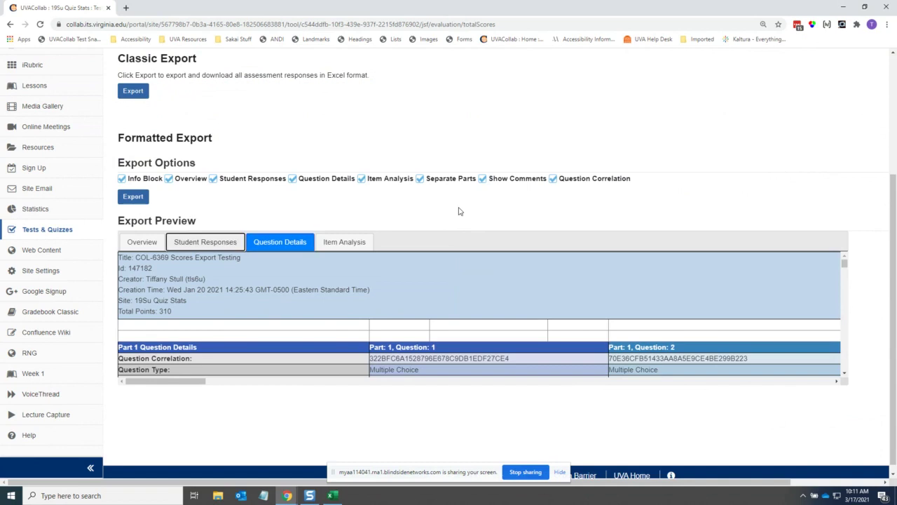
pyautogui.press('Return')
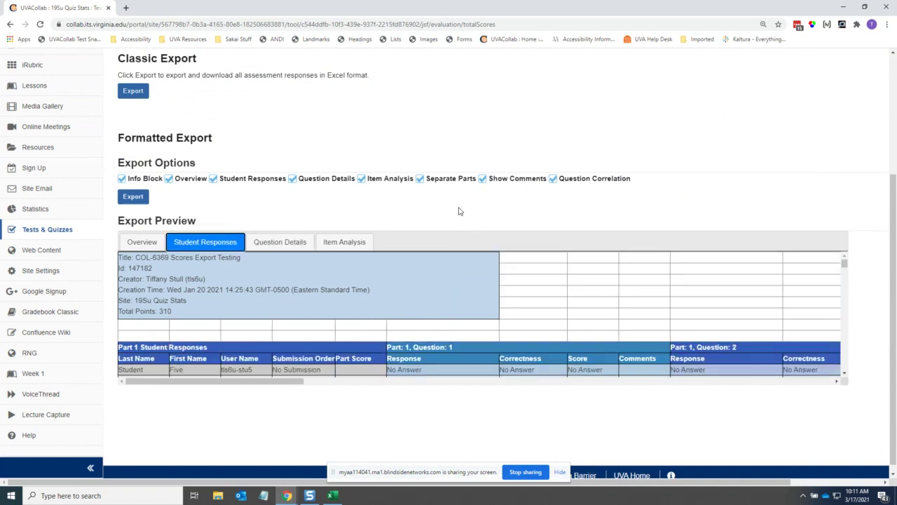
pyautogui.hotkey('shift', 'Tab')
pyautogui.press('Return')
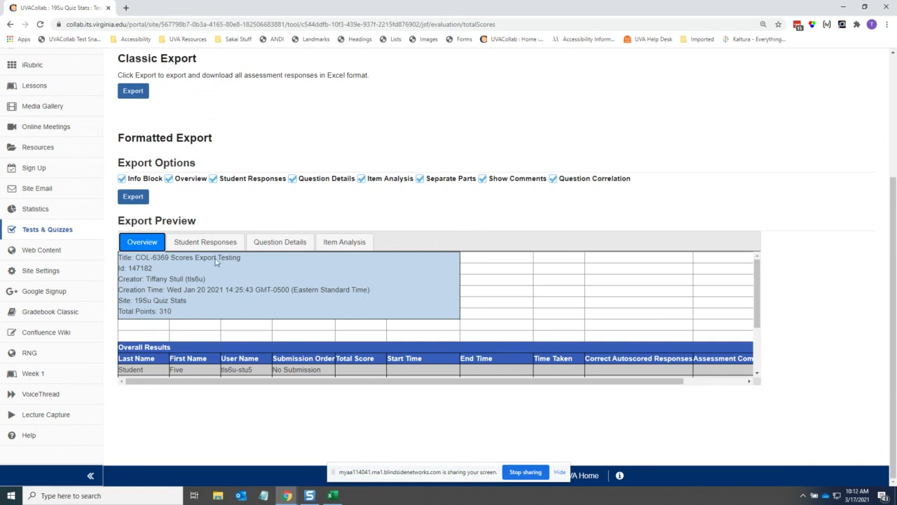
pyautogui.click(169, 179)
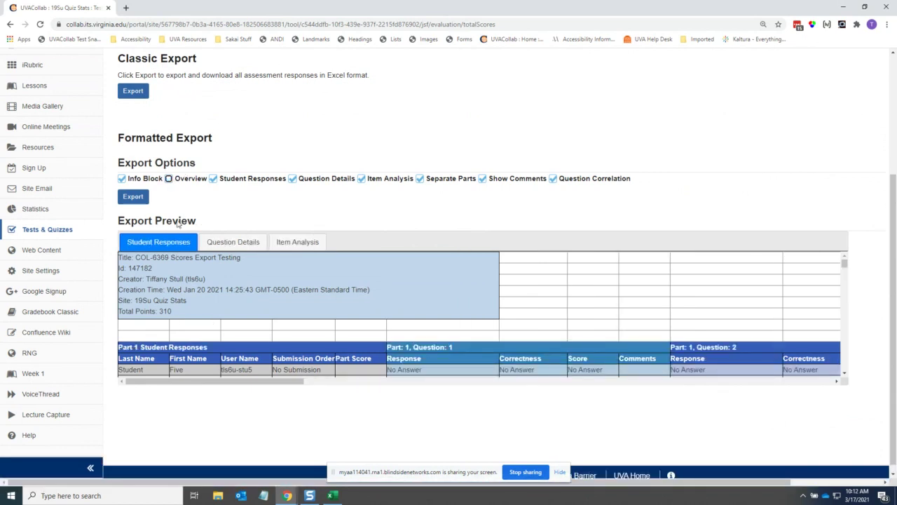
# Step: Re-check Overview and scroll the preview to see every student's Overall Results row
pyautogui.click(168, 179)
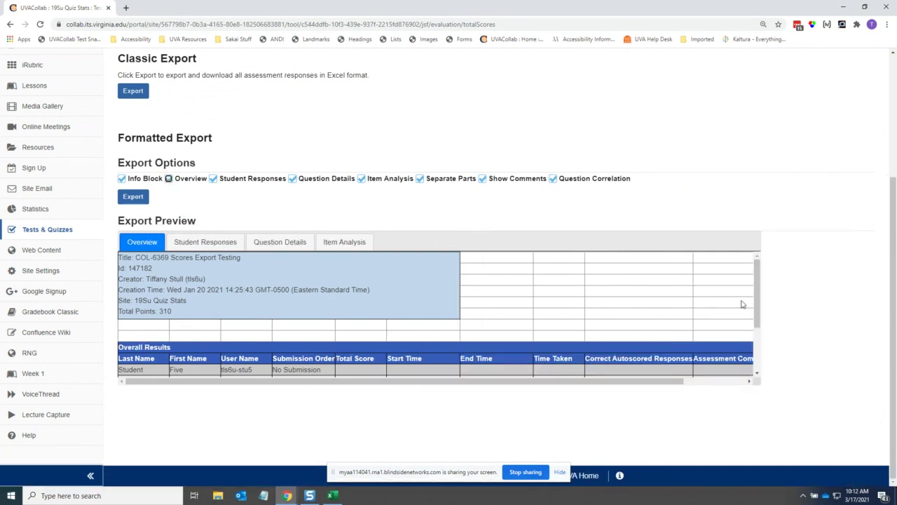
pyautogui.moveTo(757, 303); pyautogui.dragTo(767, 342)
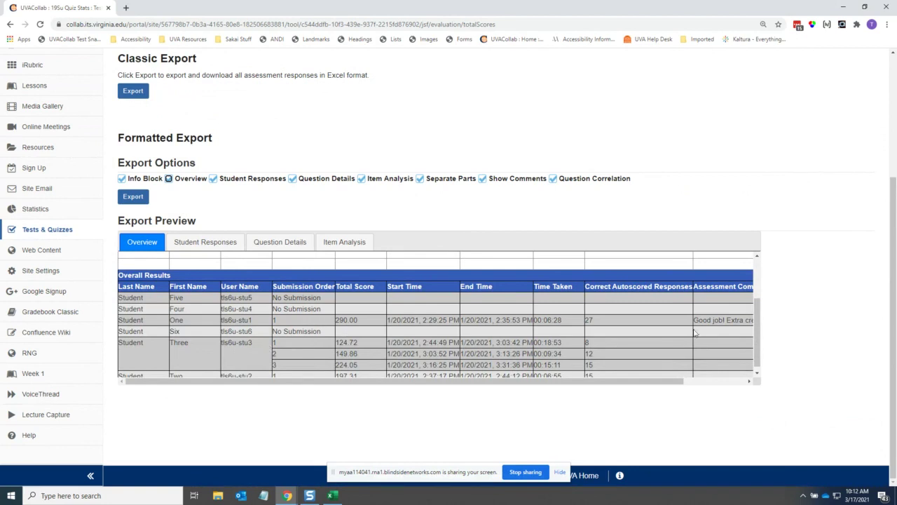
pyautogui.scroll(-1, 760, 323)
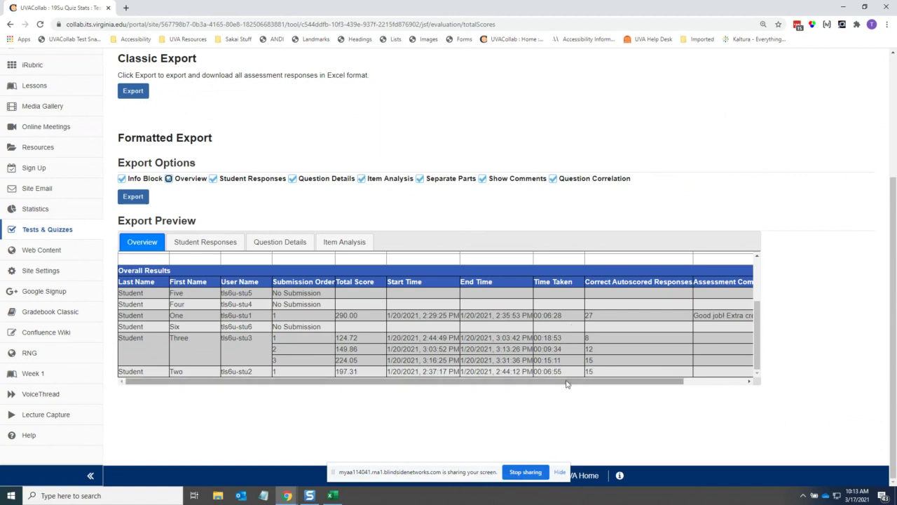
# Step: Scroll the Overall Results preview right to reveal the Assessment Comment column
pyautogui.moveTo(590, 385); pyautogui.dragTo(656, 386)
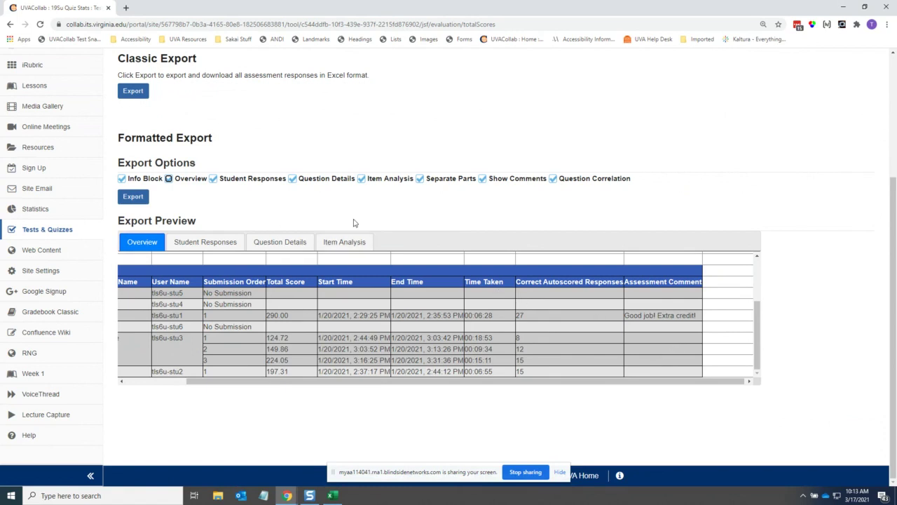
# Step: Turn Show Comments off and back on, then preview the Student Responses sheet with its Comments column
pyautogui.click(482, 178)
pyautogui.click(490, 180)
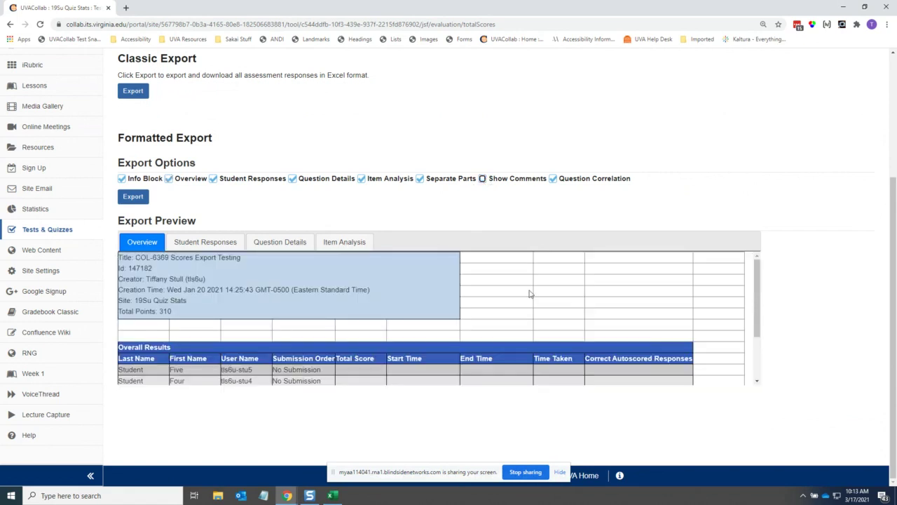
pyautogui.scroll(-2, 694, 302)
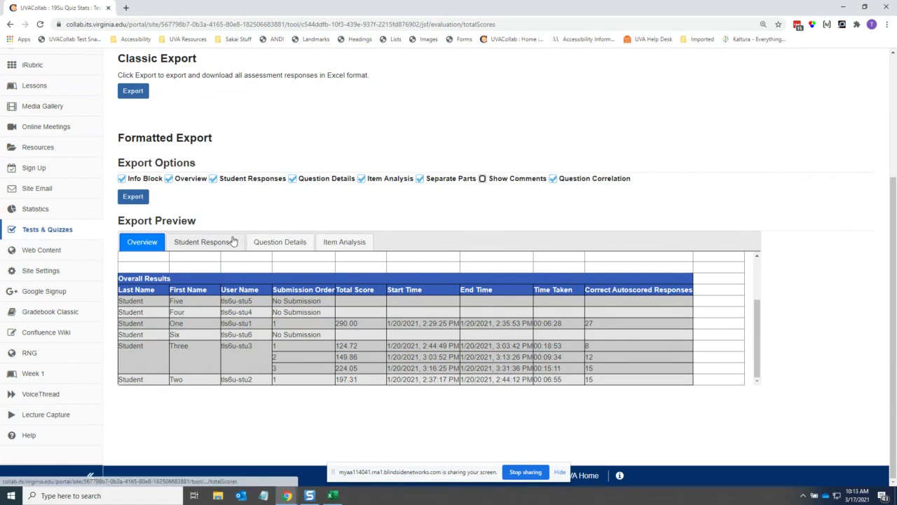
pyautogui.click(483, 178)
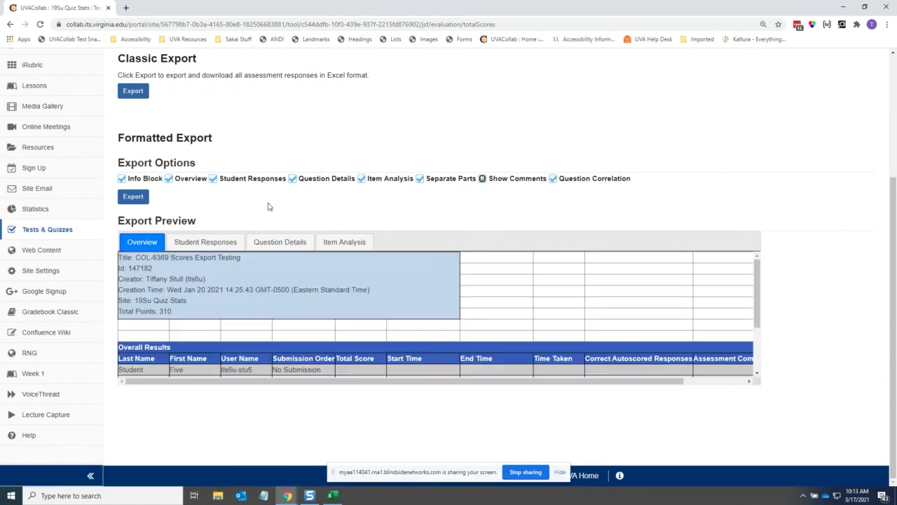
pyautogui.click(224, 245)
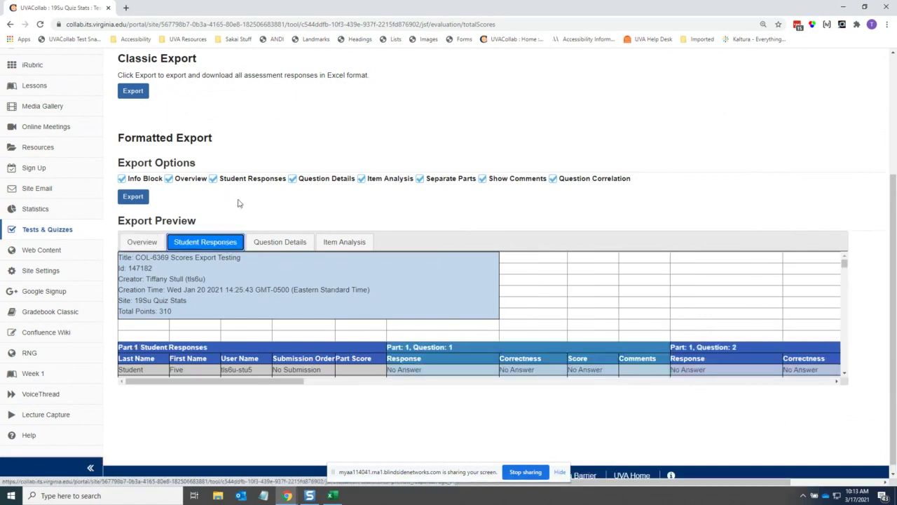
# Step: Scroll the Student Responses preview through the Part 1 student rows down to Student Three
pyautogui.click(213, 179)
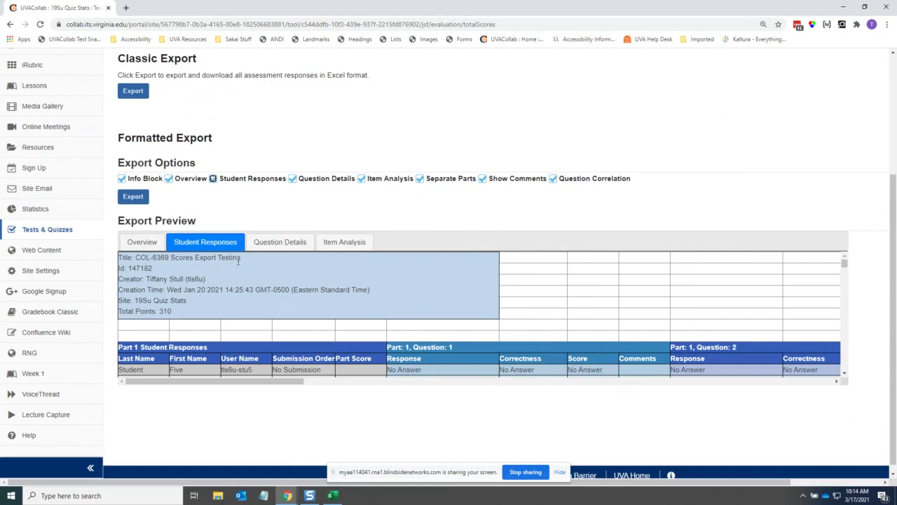
pyautogui.click(845, 375)
pyautogui.click(845, 375)
pyautogui.click(845, 375)
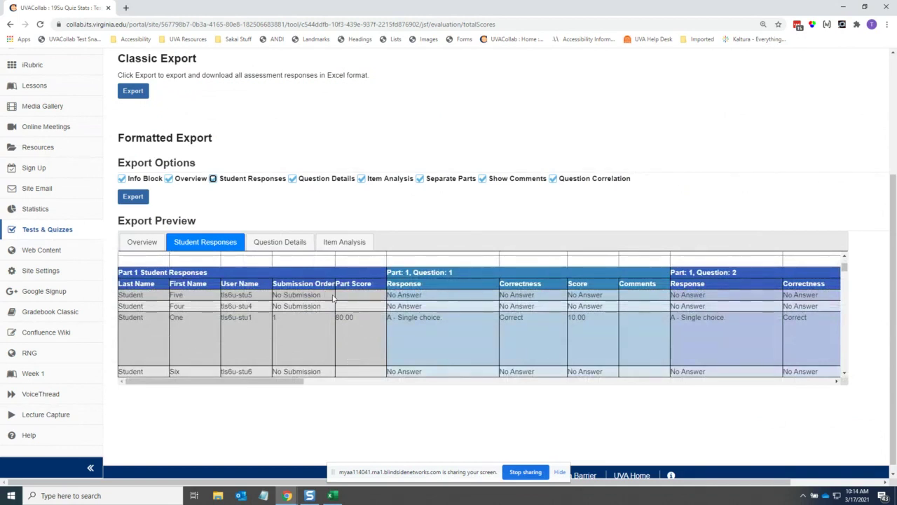
pyautogui.click(844, 375)
pyautogui.click(844, 375)
# Step: Scroll on to the Part 2 Student Responses section and turn off Separate Parts
pyautogui.click(844, 375)
pyautogui.click(844, 375)
pyautogui.click(844, 375)
pyautogui.click(844, 375)
pyautogui.click(844, 375)
pyautogui.click(844, 375)
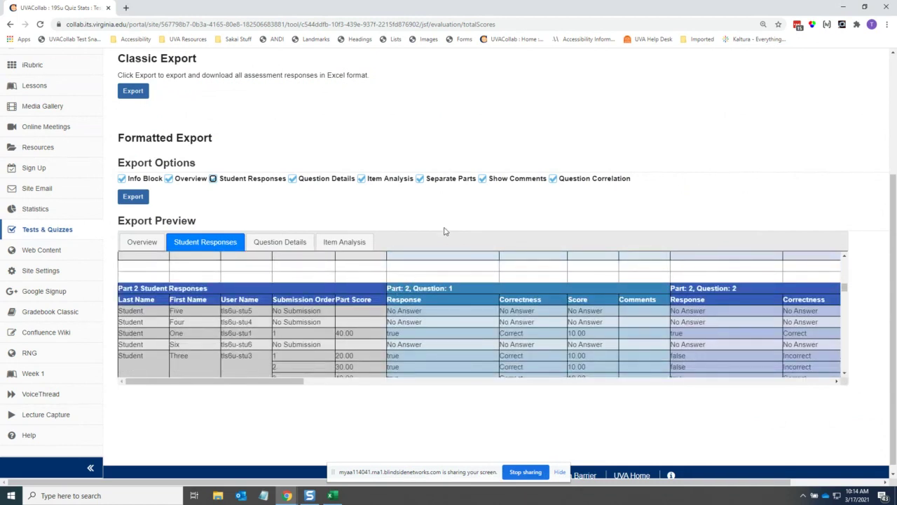
pyautogui.click(420, 180)
# Step: Re-enable Separate Parts and scroll through the reloaded Student Responses preview to review its columns
pyautogui.click(420, 179)
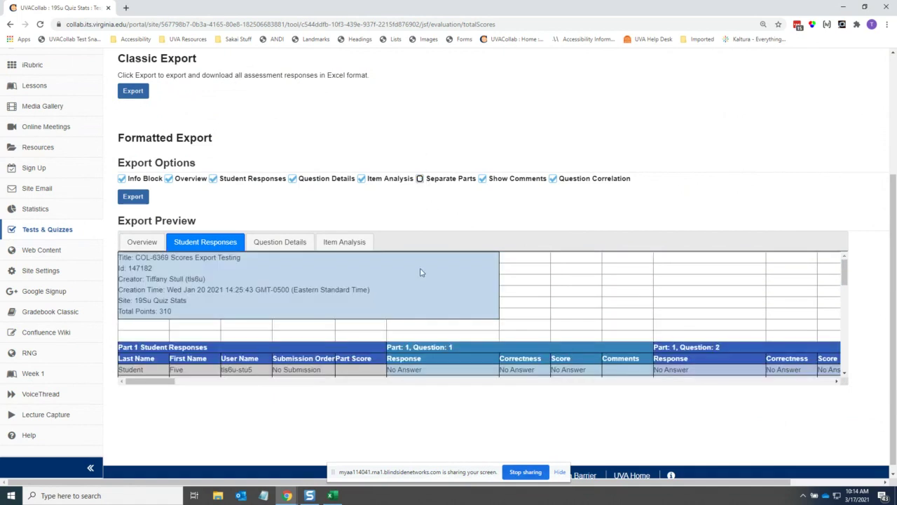
pyautogui.moveTo(844, 281); pyautogui.dragTo(844, 360)
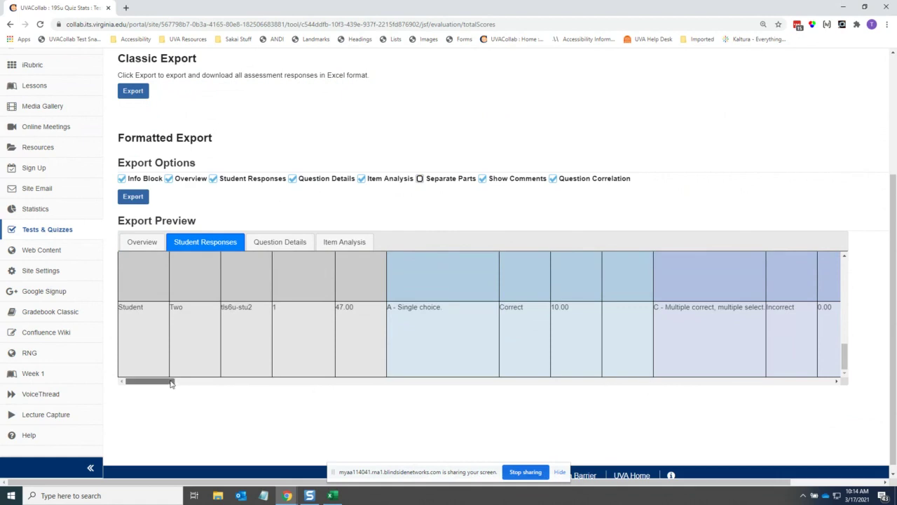
pyautogui.moveTo(171, 383); pyautogui.dragTo(216, 391)
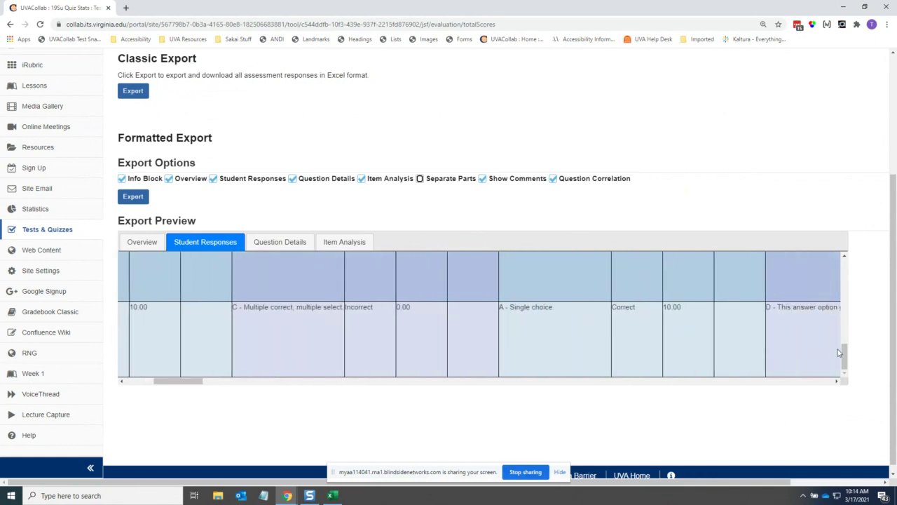
pyautogui.moveTo(847, 357); pyautogui.dragTo(849, 279)
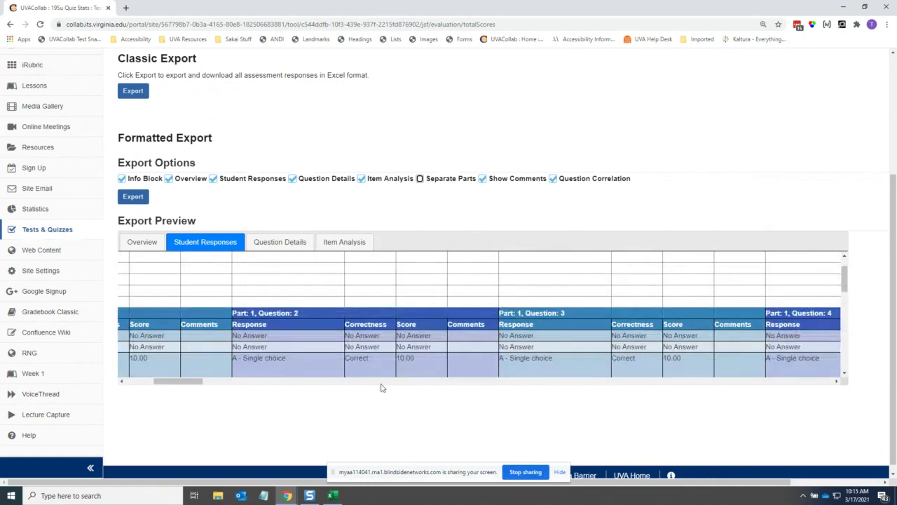
pyautogui.moveTo(200, 383); pyautogui.dragTo(317, 385)
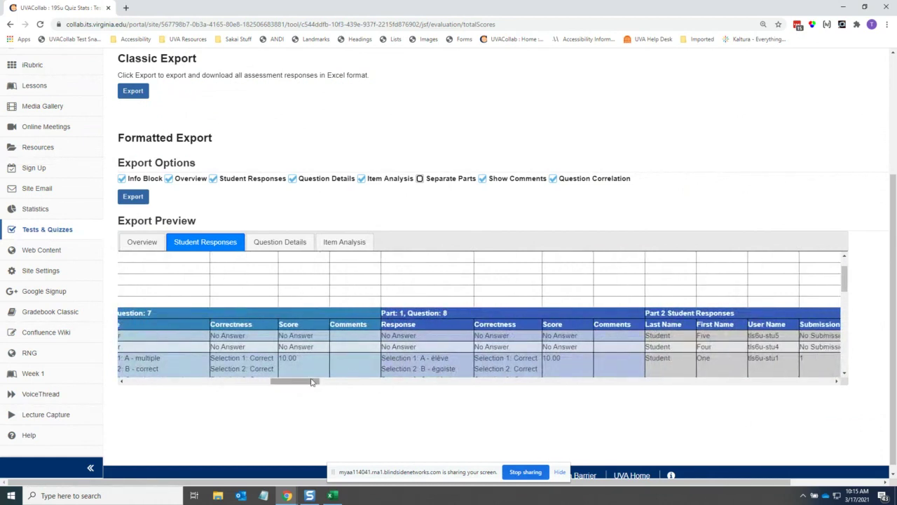
pyautogui.moveTo(312, 382); pyautogui.dragTo(332, 385)
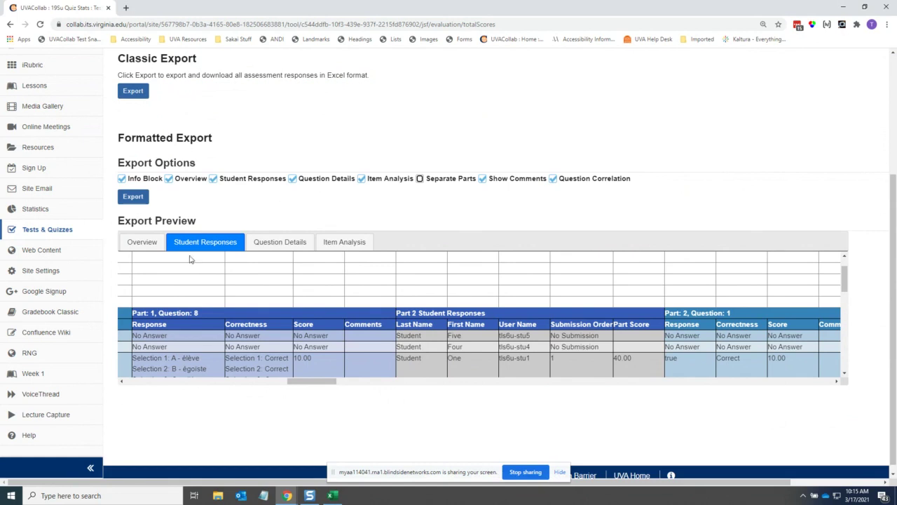
pyautogui.moveTo(301, 383); pyautogui.dragTo(282, 387)
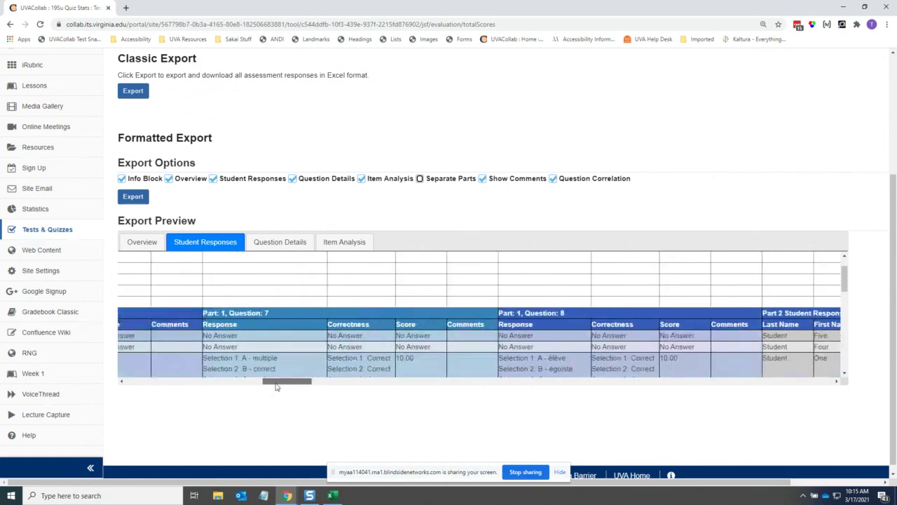
pyautogui.moveTo(276, 386); pyautogui.dragTo(140, 389)
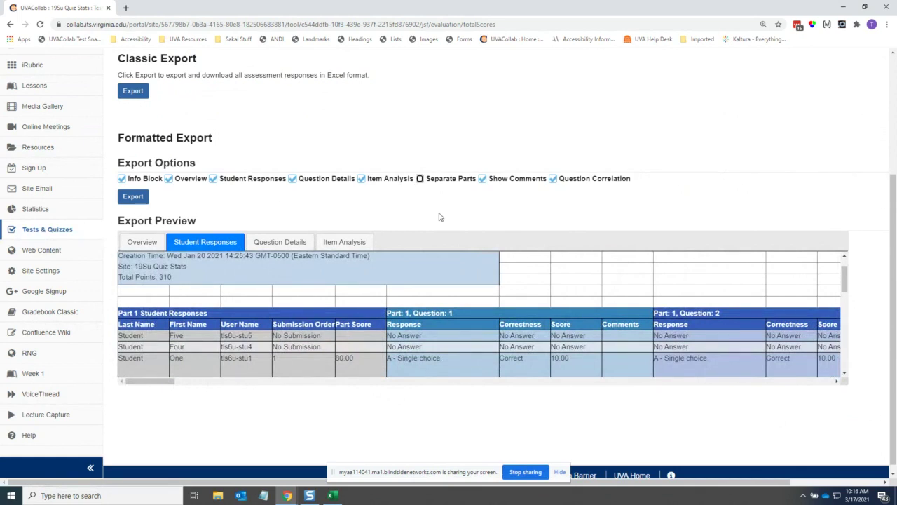
# Step: Switch the export preview to Question Details and scroll through Part 1's correlation IDs, types and answer options
pyautogui.click(281, 243)
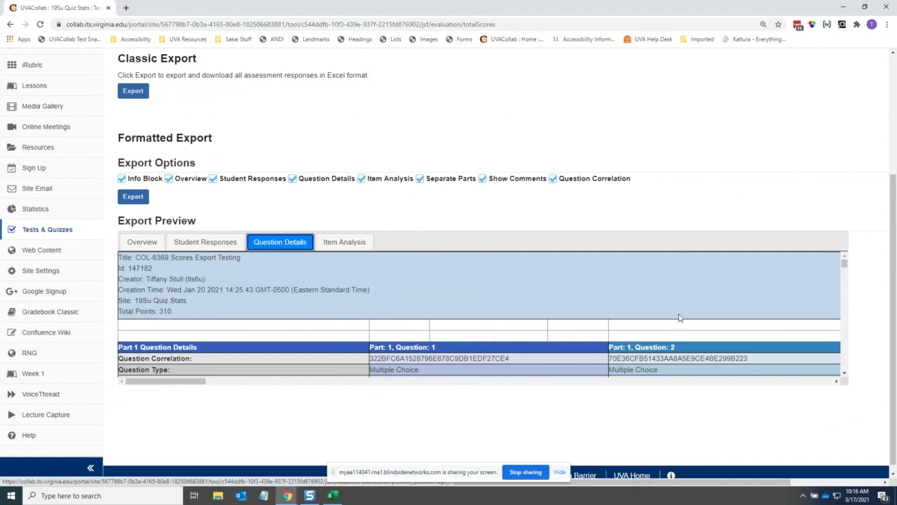
pyautogui.click(844, 375)
pyautogui.click(844, 375)
pyautogui.click(844, 375)
pyautogui.click(844, 375)
pyautogui.click(844, 375)
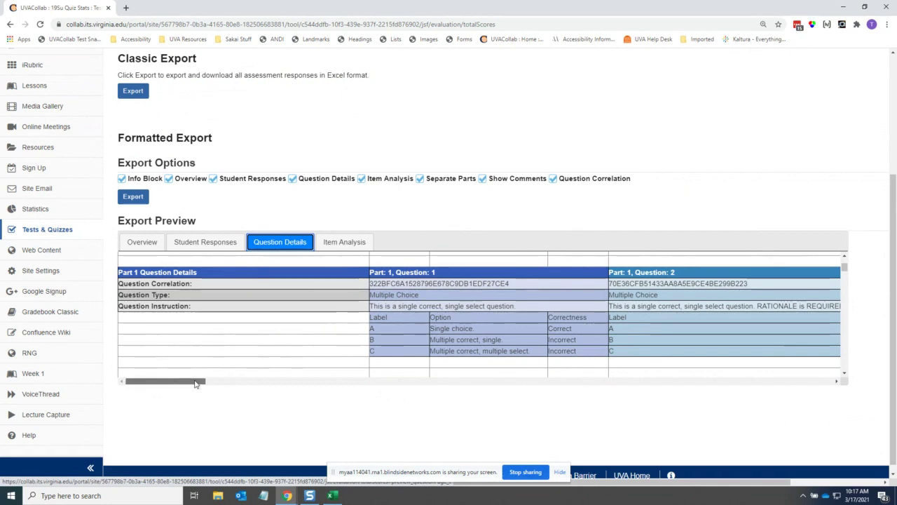
pyautogui.moveTo(196, 383); pyautogui.dragTo(200, 383)
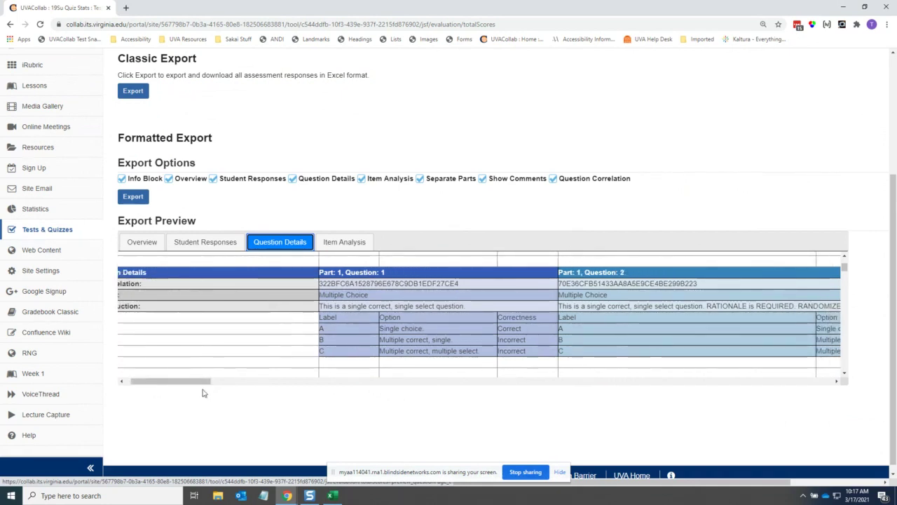
pyautogui.moveTo(203, 382); pyautogui.dragTo(204, 383)
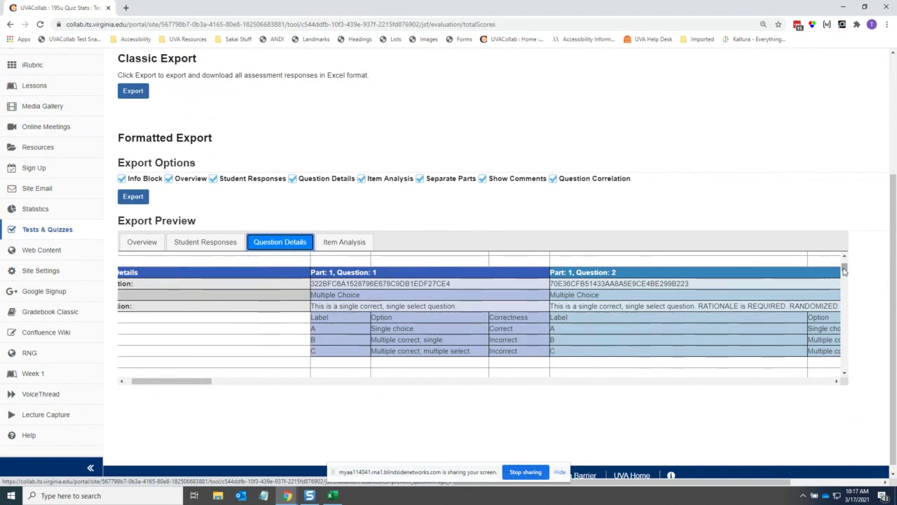
pyautogui.scroll(-1, 505, 298)
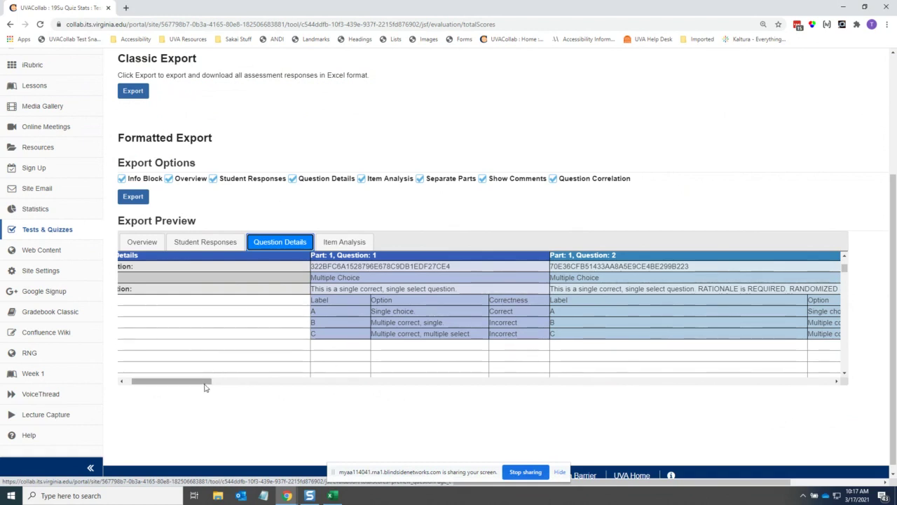
pyautogui.moveTo(204, 387); pyautogui.dragTo(198, 383)
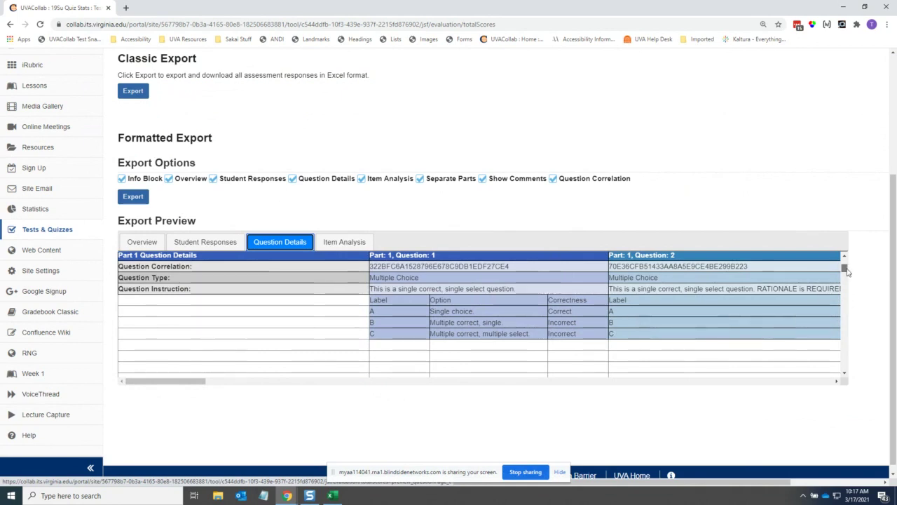
pyautogui.moveTo(847, 272); pyautogui.dragTo(848, 279)
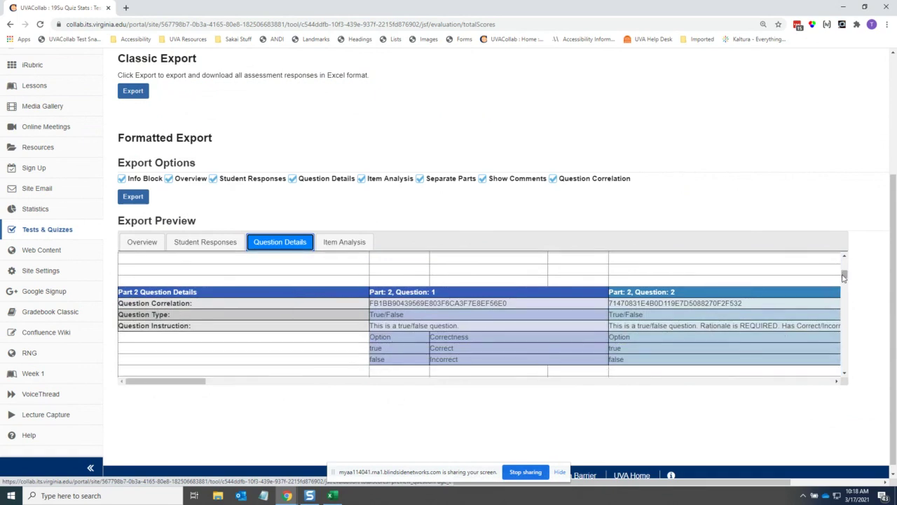
pyautogui.moveTo(844, 277); pyautogui.dragTo(844, 282)
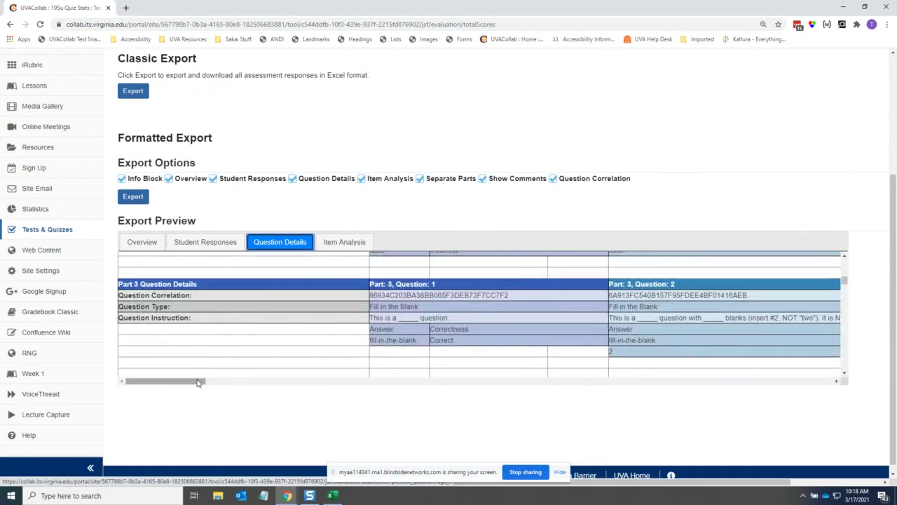
pyautogui.moveTo(195, 380); pyautogui.dragTo(210, 382)
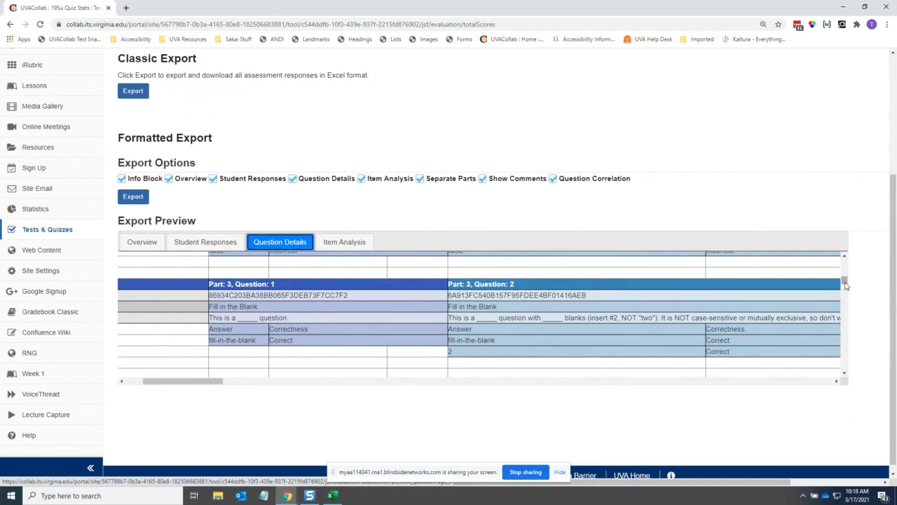
pyautogui.moveTo(846, 285); pyautogui.dragTo(845, 293)
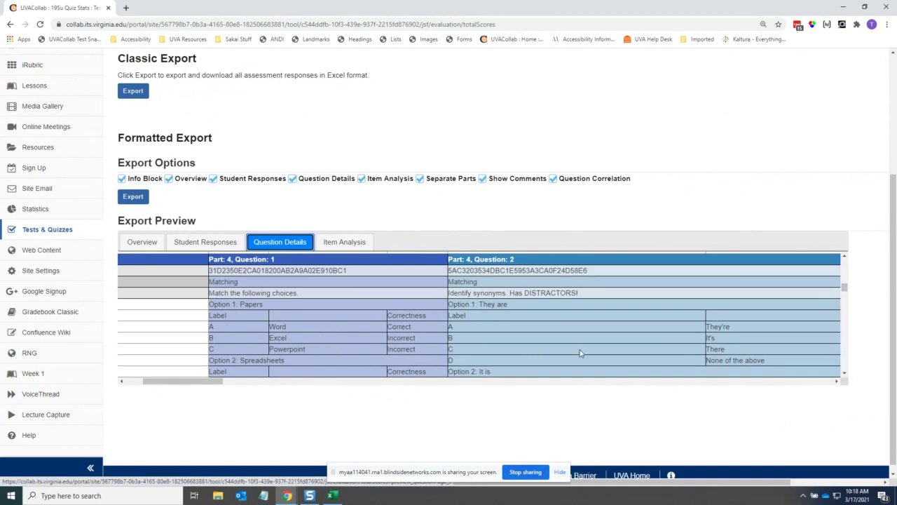
pyautogui.click(845, 374)
pyautogui.moveTo(844, 377); pyautogui.dragTo(845, 379)
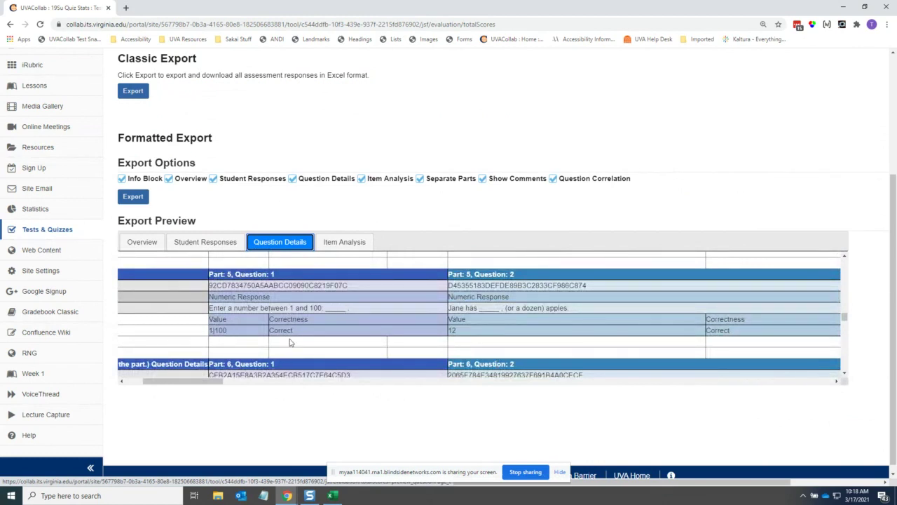
pyautogui.scroll(-3, 319, 316)
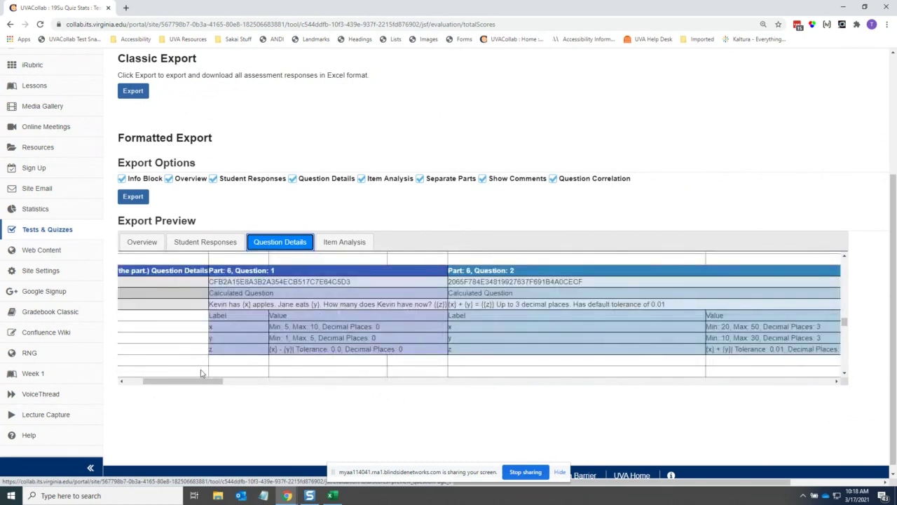
pyautogui.moveTo(203, 381); pyautogui.dragTo(201, 382)
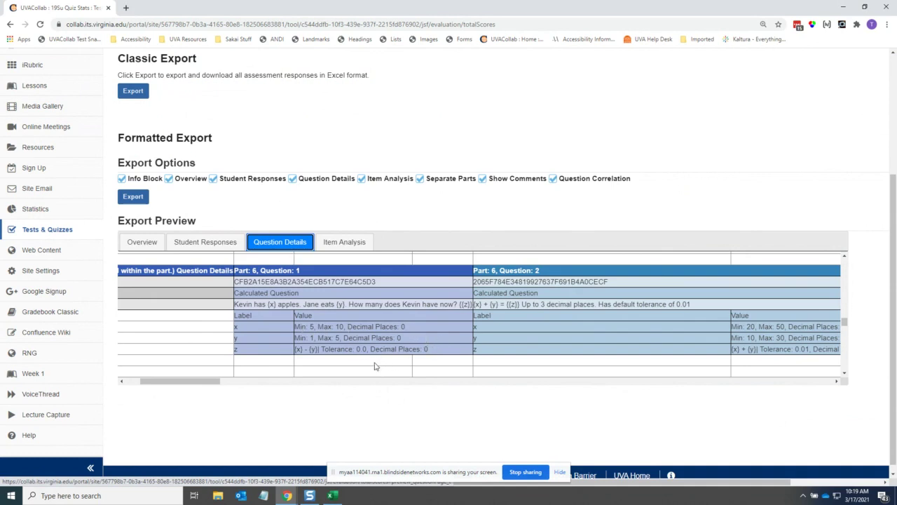
pyautogui.scroll(-1, 201, 322)
pyautogui.scroll(-1, 201, 322)
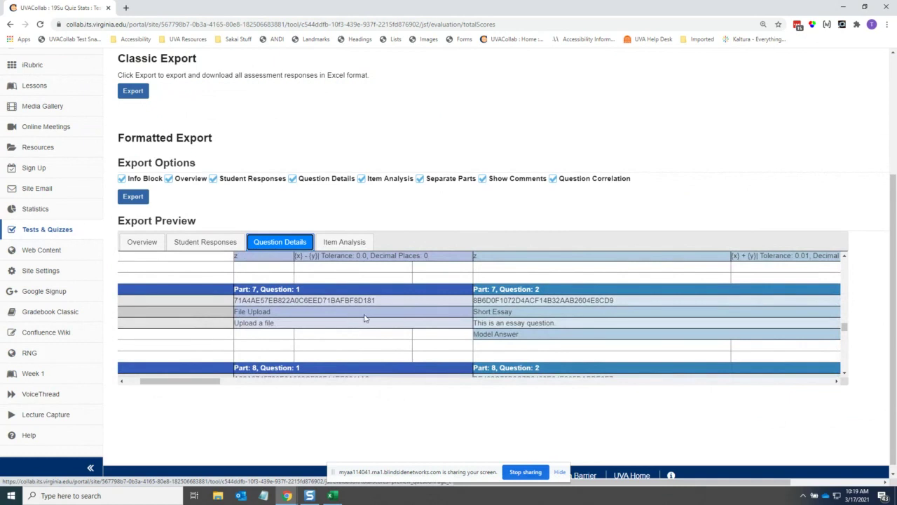
pyautogui.scroll(-1, 365, 319)
pyautogui.scroll(-1, 364, 319)
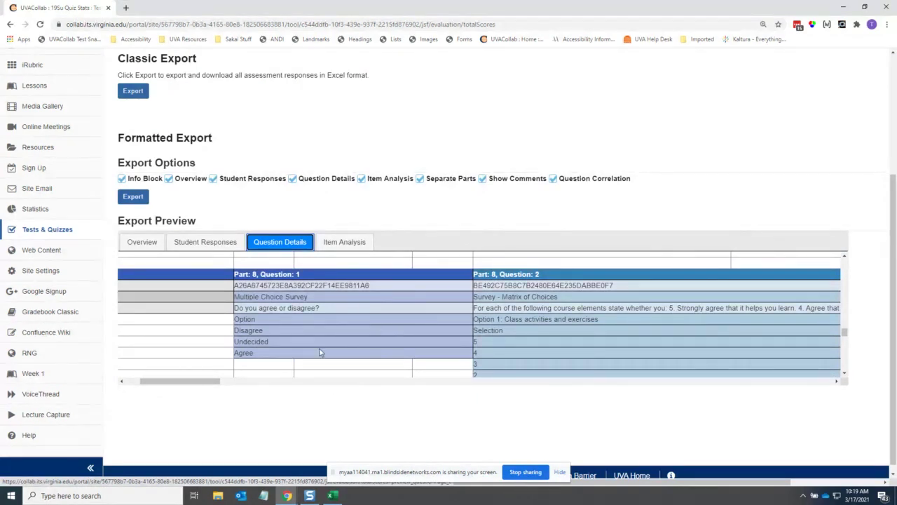
pyautogui.scroll(-1, 405, 340)
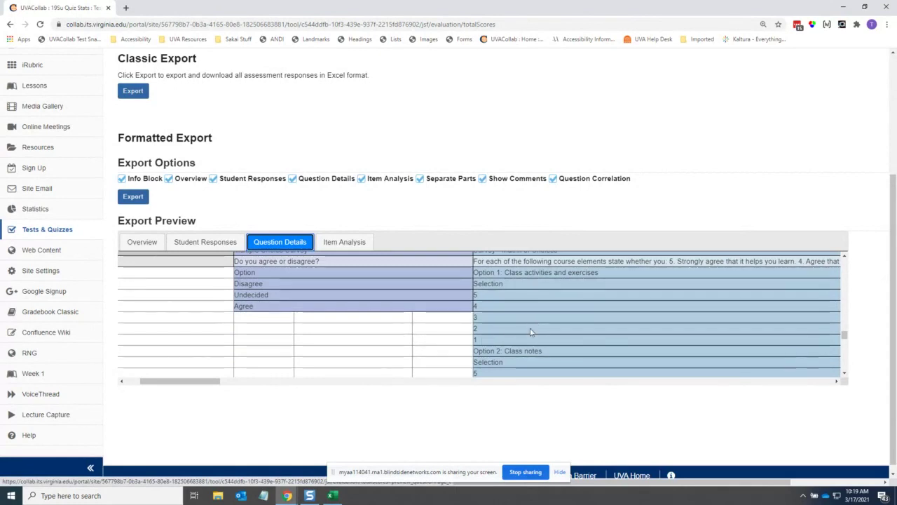
pyautogui.scroll(1, 530, 312)
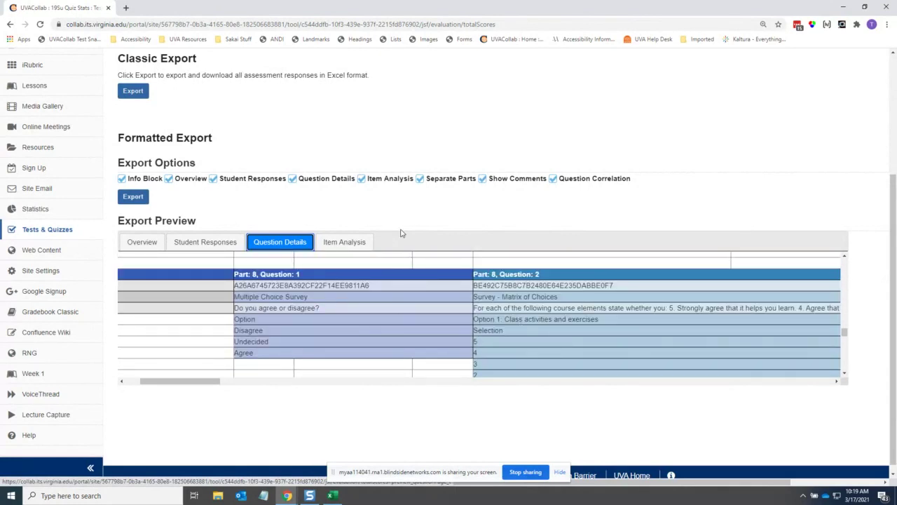
# Step: Preview the Item Analysis sheet and scroll across its percent-correct, discriminator and answer-frequency columns
pyautogui.click(365, 241)
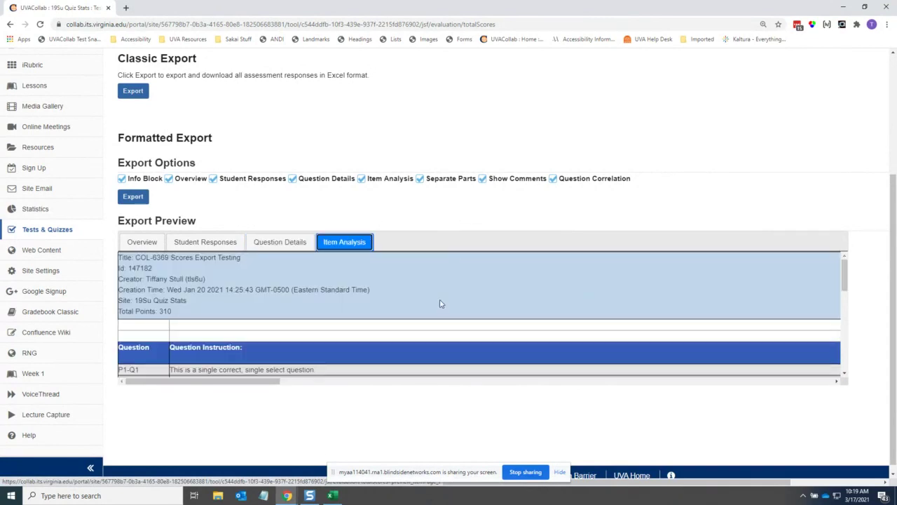
pyautogui.scroll(-1, 377, 323)
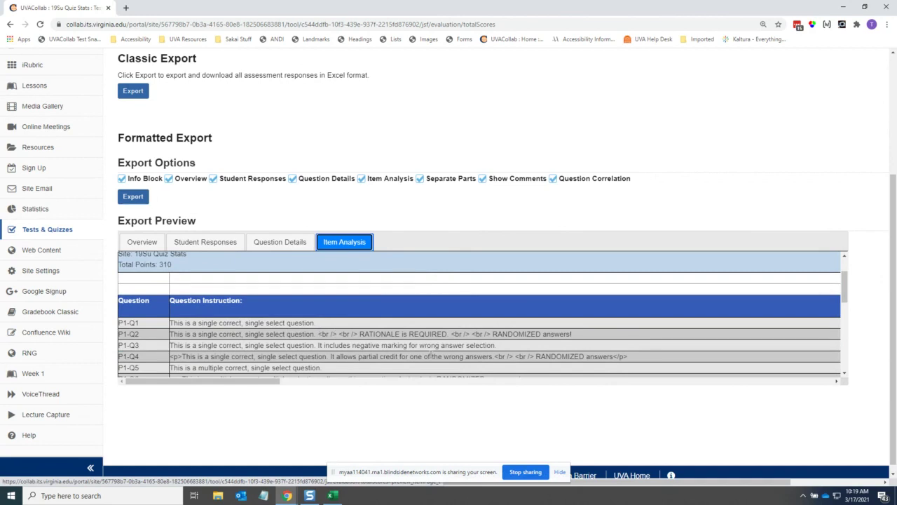
pyautogui.scroll(-1, 455, 344)
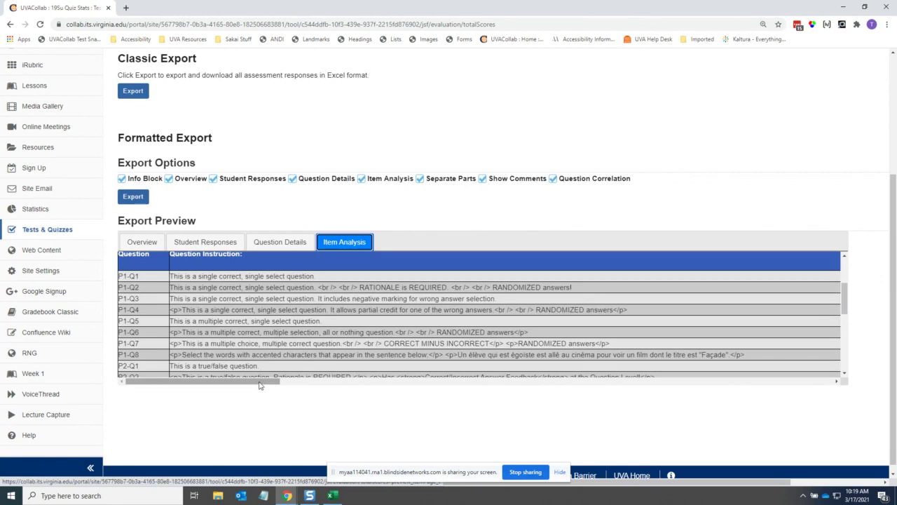
pyautogui.moveTo(259, 385); pyautogui.dragTo(512, 407)
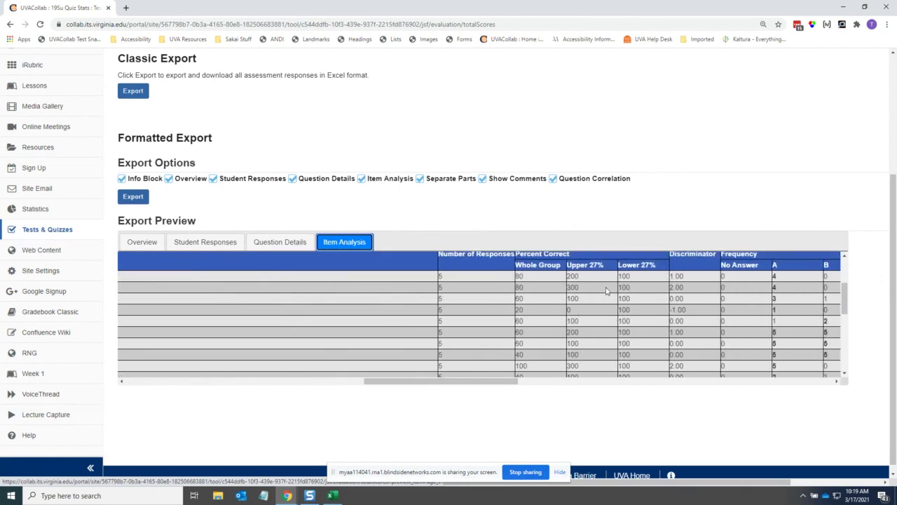
pyautogui.scroll(2, 610, 323)
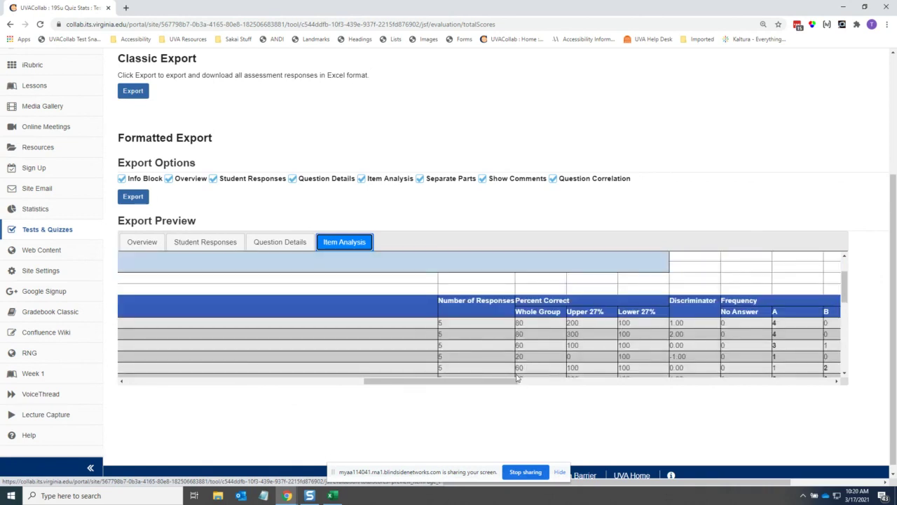
pyautogui.moveTo(506, 382); pyautogui.dragTo(541, 382)
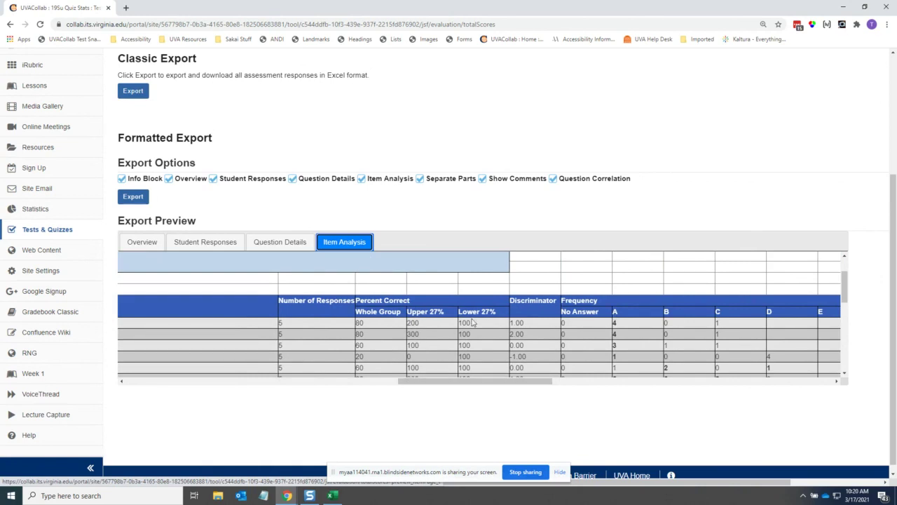
pyautogui.scroll(-2, 466, 330)
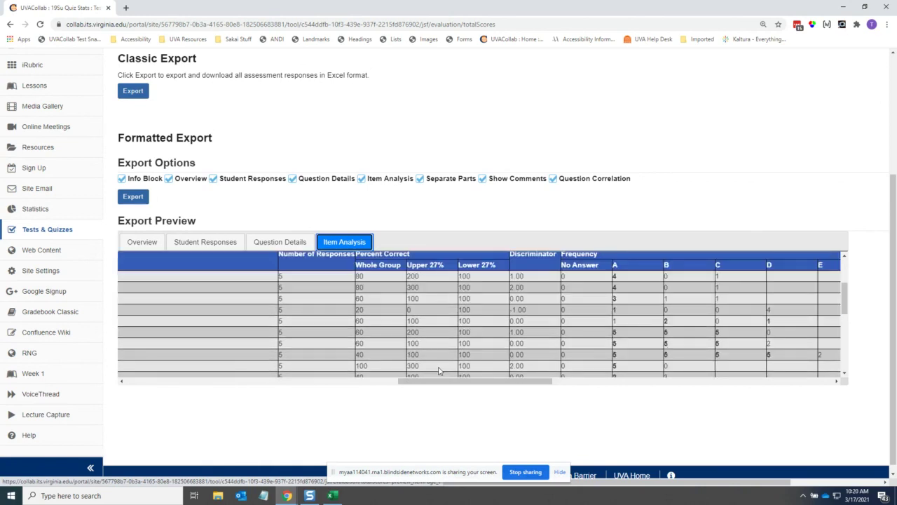
pyautogui.scroll(-4, 449, 309)
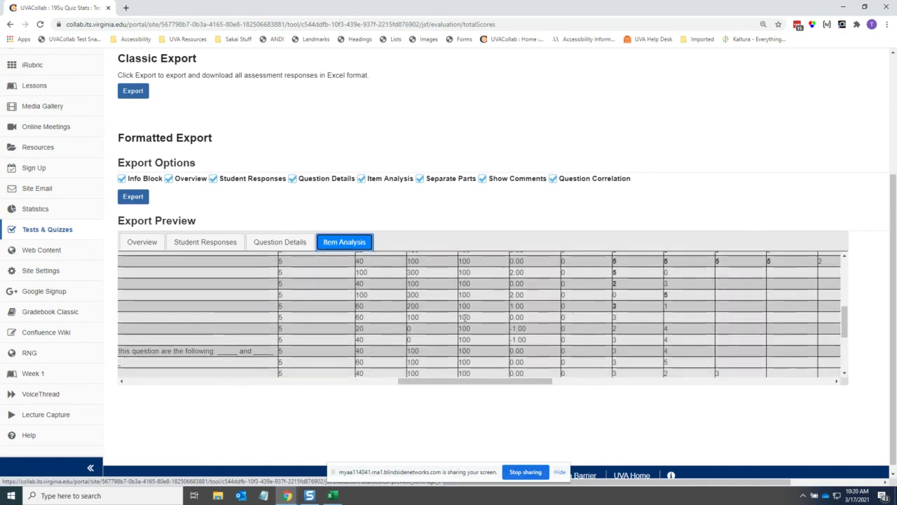
pyautogui.scroll(2, 466, 317)
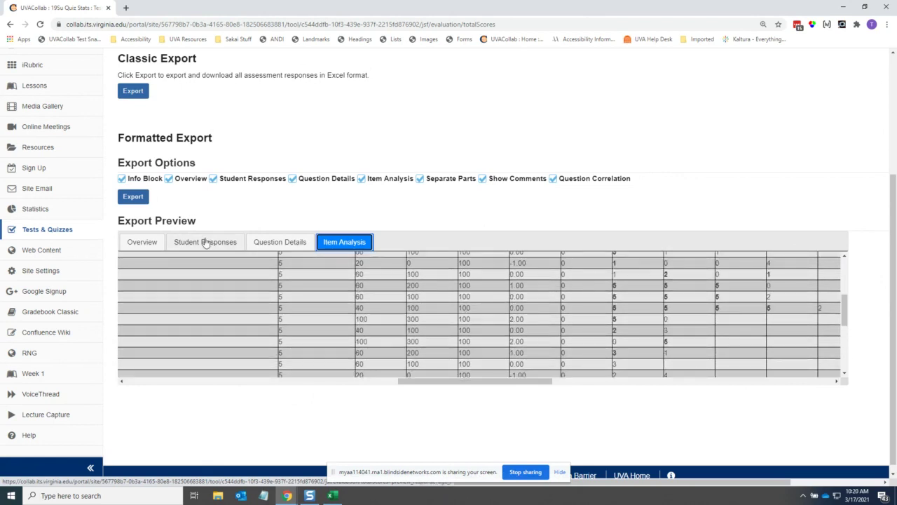
# Step: Download the formatted export as Excel, drop Question Correlation, and return to the Question Details preview
pyautogui.click(205, 242)
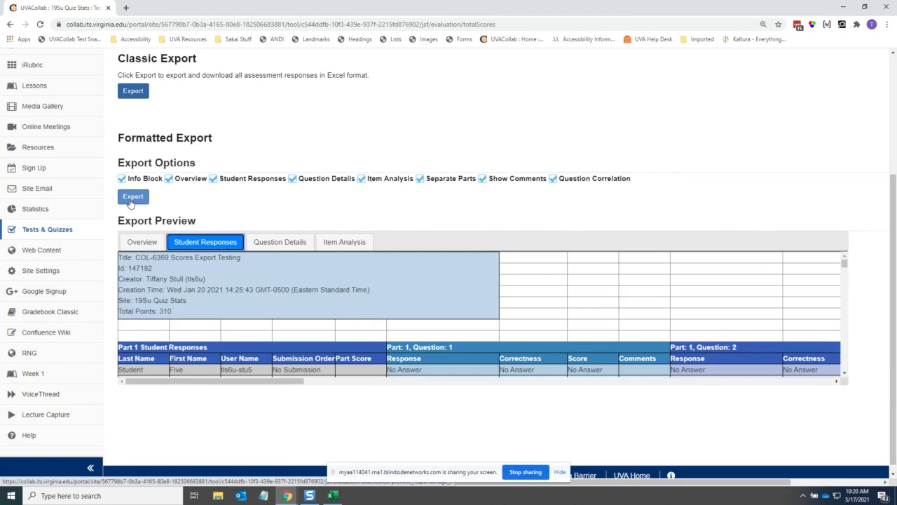
pyautogui.click(130, 200)
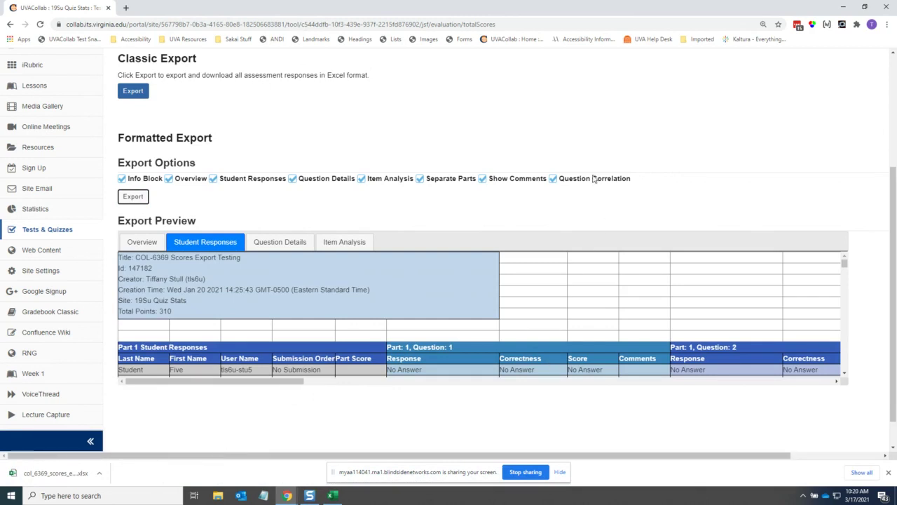
pyautogui.click(554, 179)
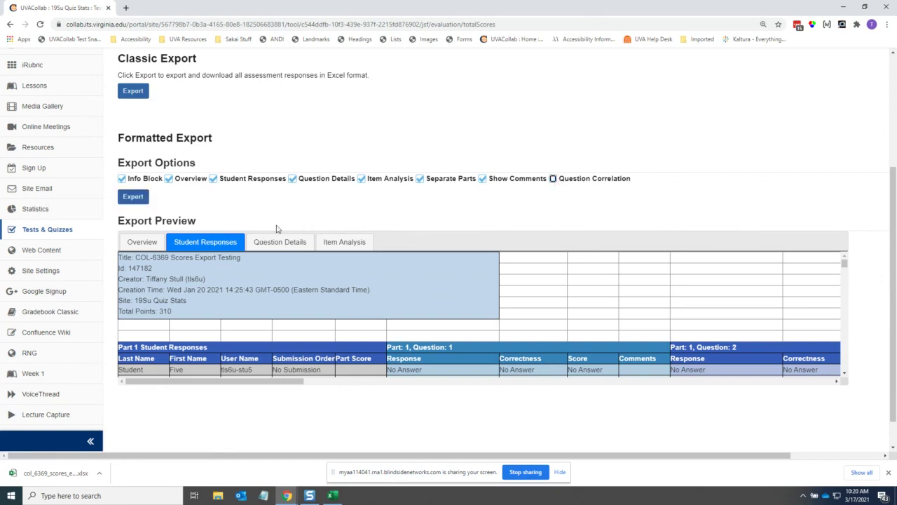
pyautogui.click(263, 243)
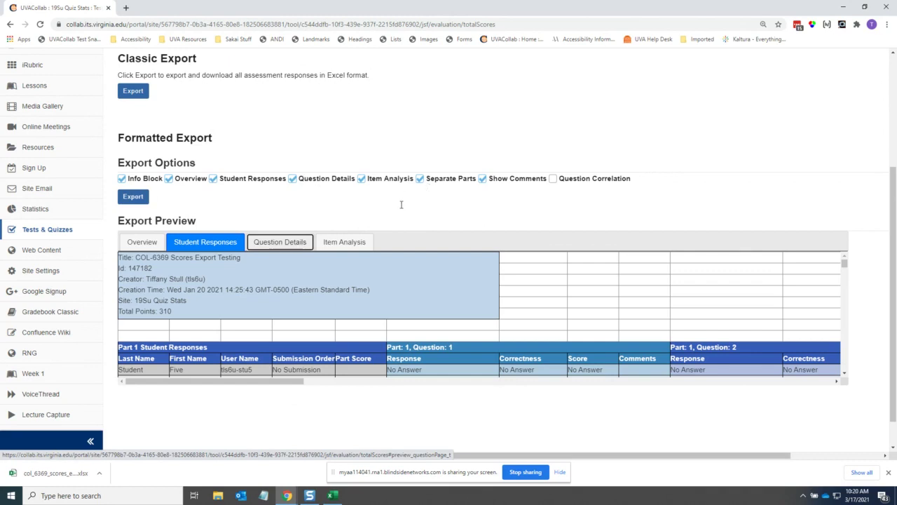
pyautogui.press('Return')
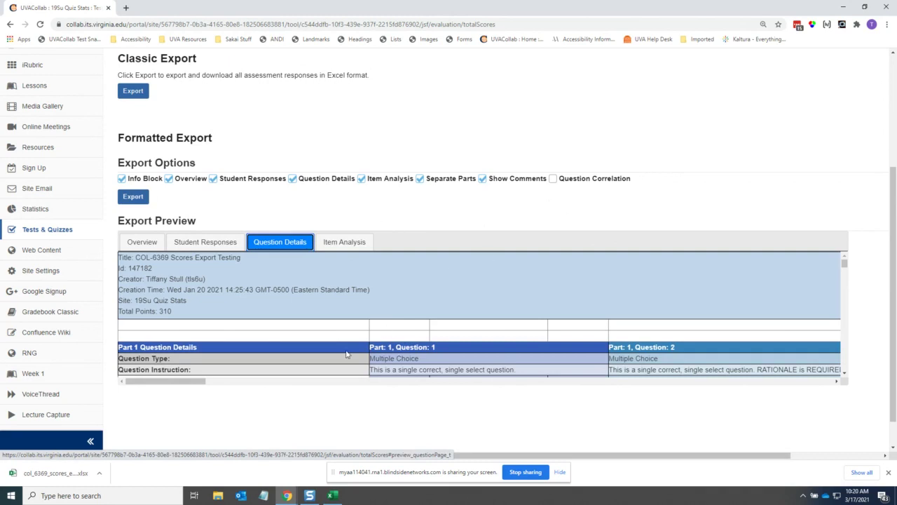
# Step: Open the downloaded col_6369_scores_export .xlsx workbook in Excel, showing its Overview sheet
pyautogui.click(329, 496)
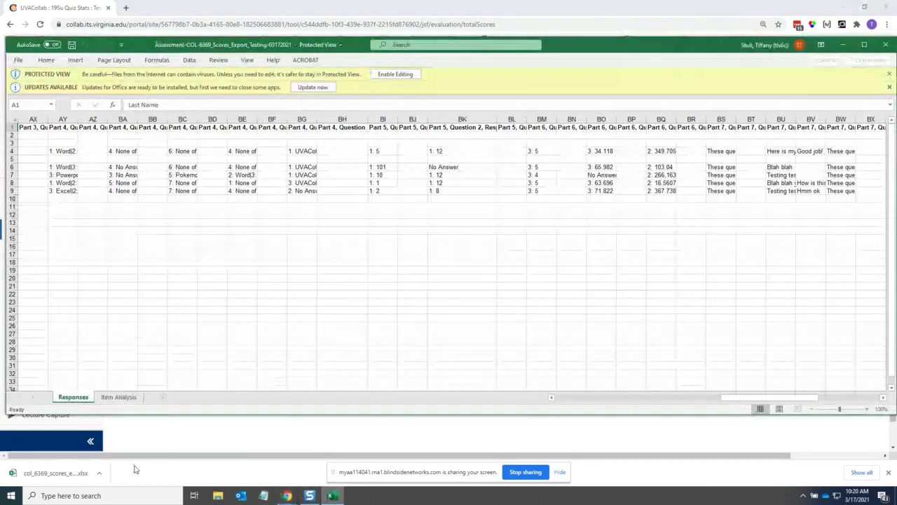
pyautogui.click(49, 474)
pyautogui.click(49, 473)
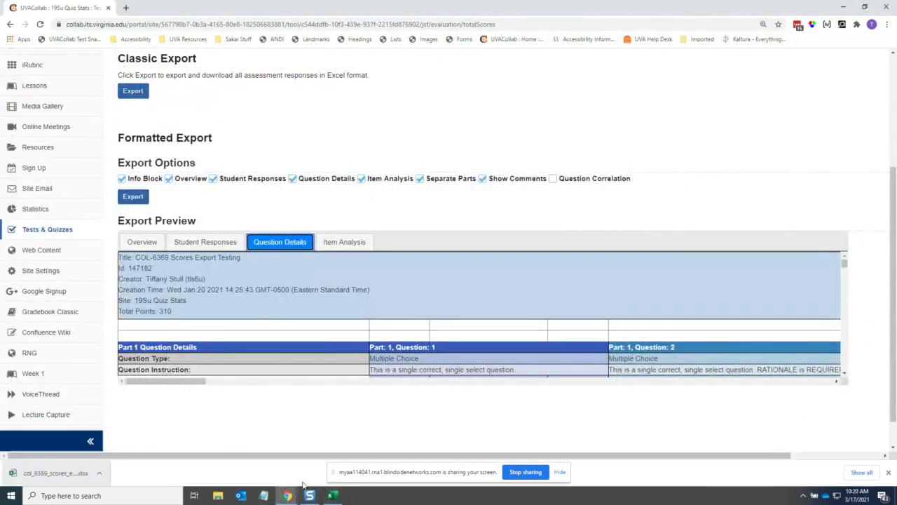
pyautogui.click(334, 496)
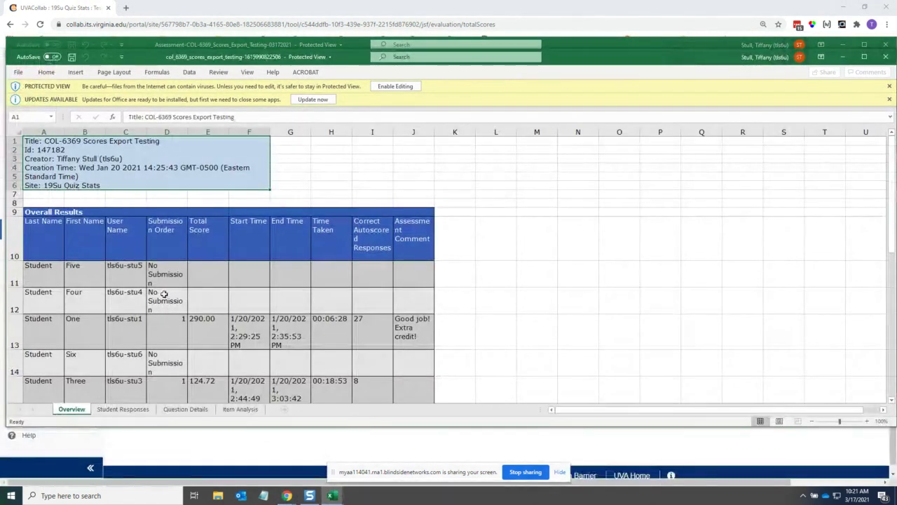
# Step: Switch to the Student Responses sheet and scroll through the Part 1 responses
pyautogui.click(123, 410)
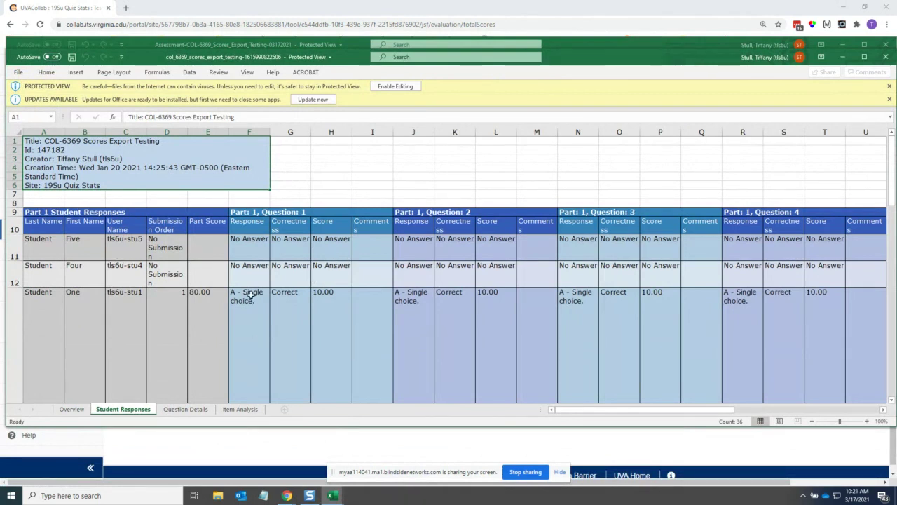
pyautogui.scroll(-1, 291, 298)
pyautogui.scroll(-1, 266, 291)
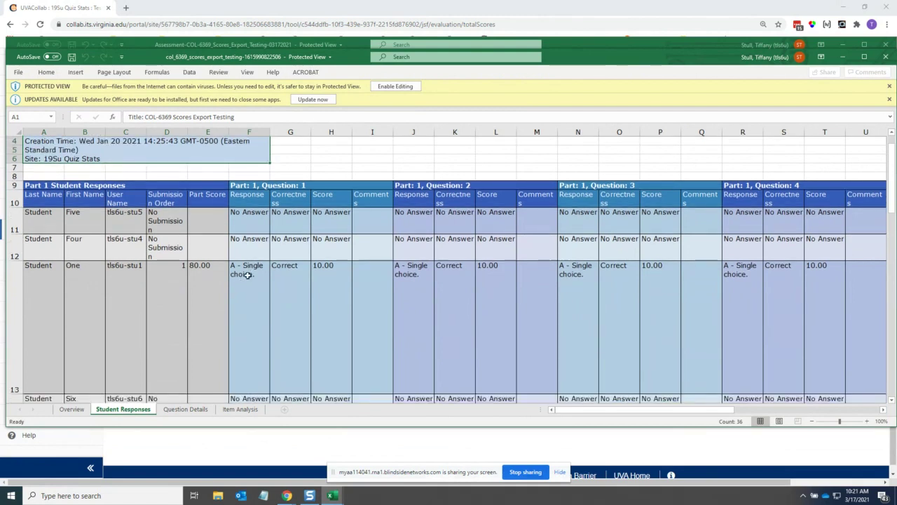
pyautogui.scroll(-1, 284, 300)
pyautogui.scroll(-2, 286, 300)
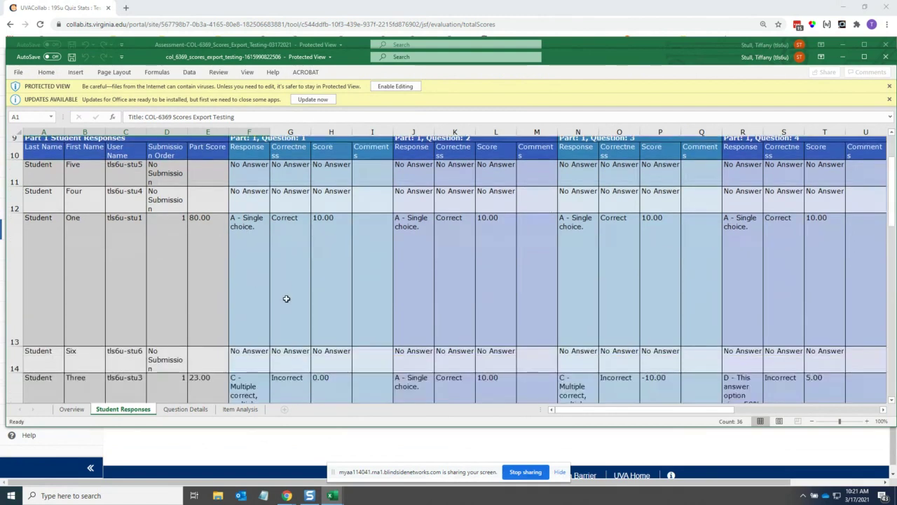
pyautogui.scroll(1, 308, 335)
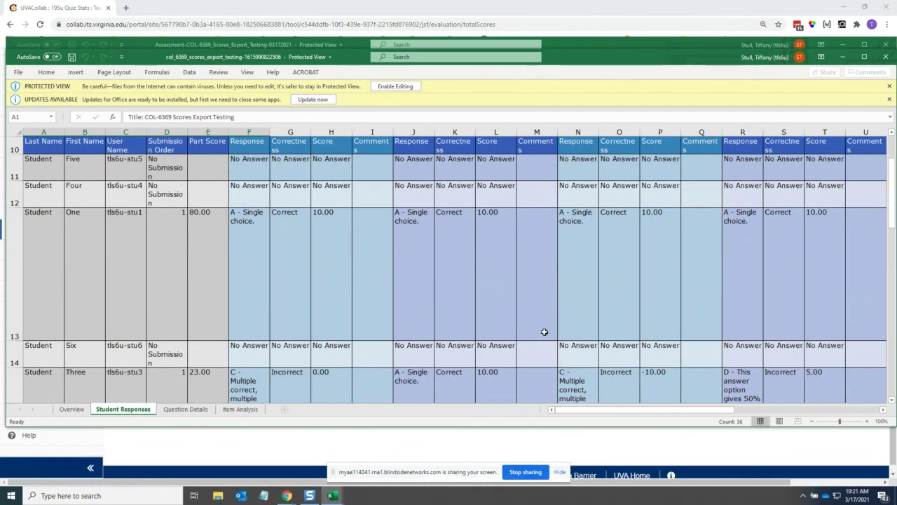
# Step: Scroll across and down the sheet to review the Part 2 and Part 3 response tables
pyautogui.moveTo(588, 416); pyautogui.dragTo(599, 414)
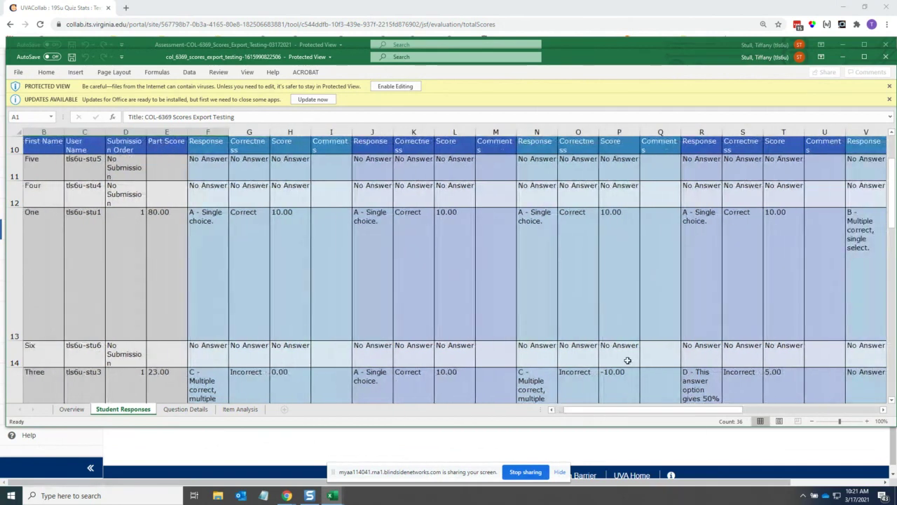
pyautogui.scroll(-1, 626, 354)
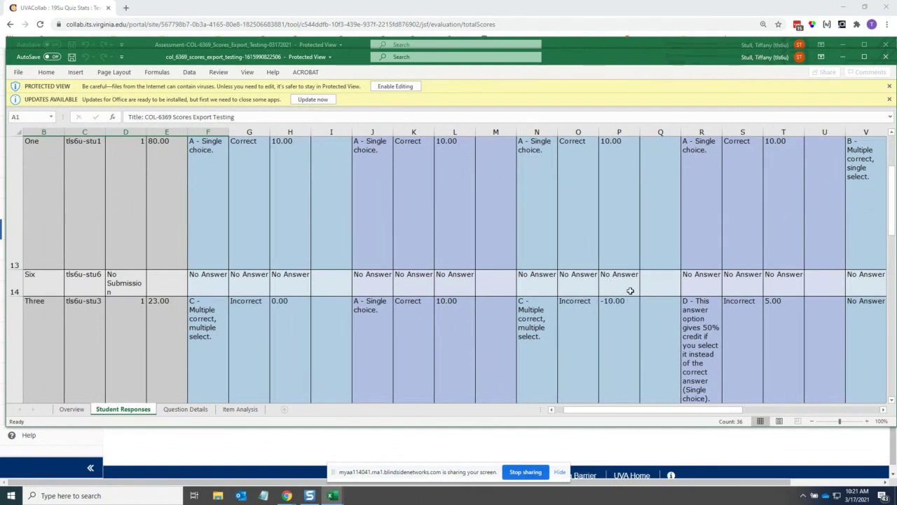
pyautogui.scroll(1, 626, 309)
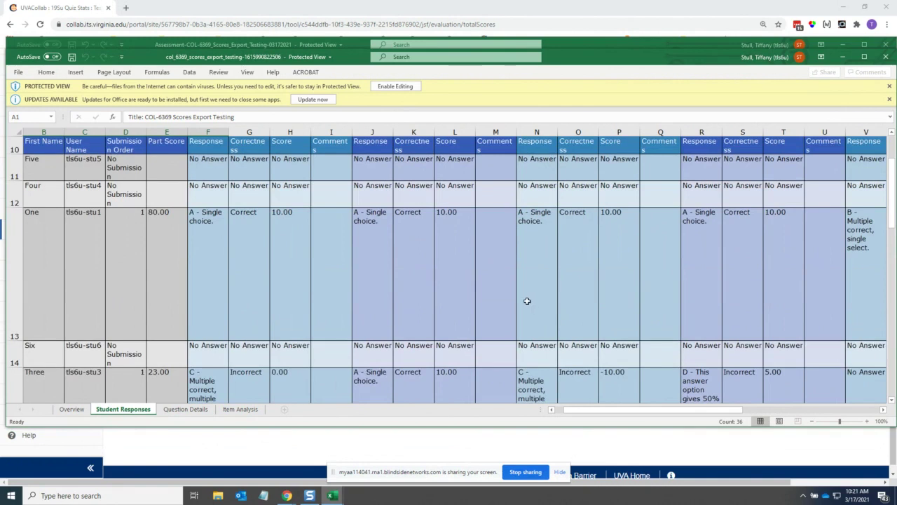
pyautogui.scroll(-2, 533, 309)
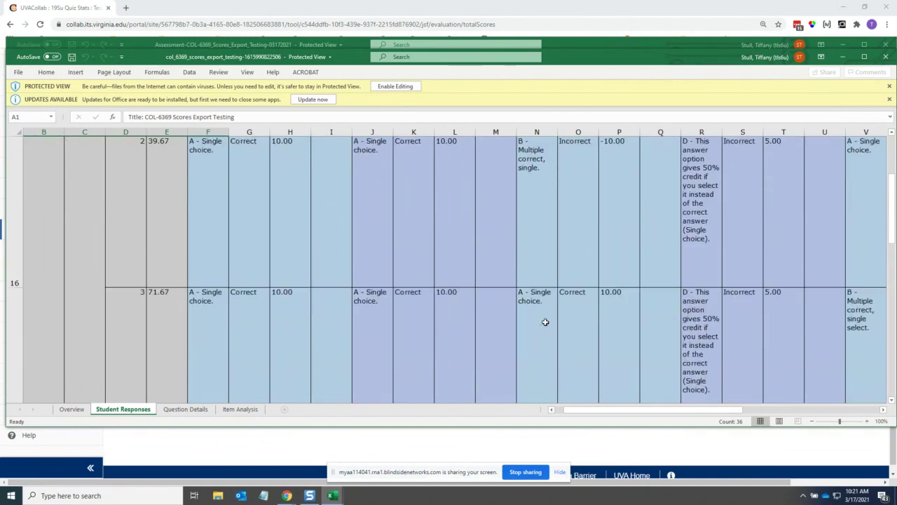
pyautogui.scroll(1, 546, 322)
pyautogui.scroll(-1, 546, 321)
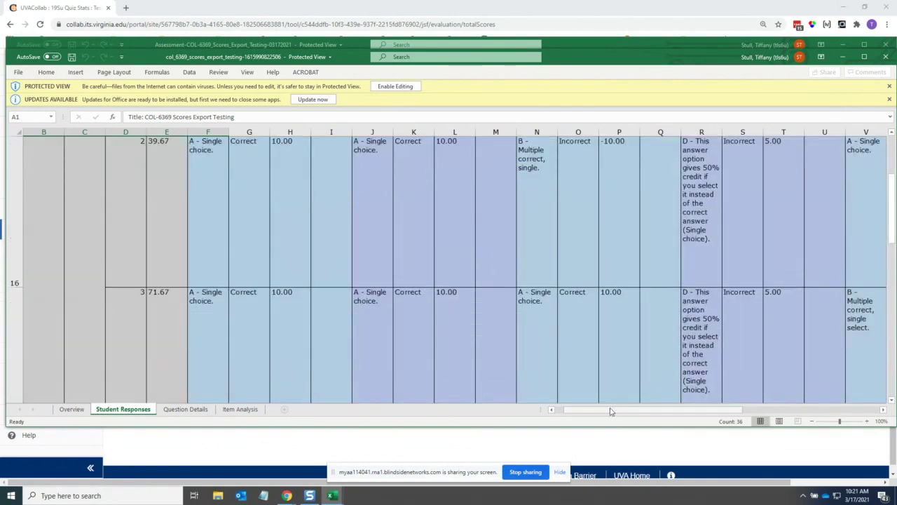
pyautogui.moveTo(610, 412); pyautogui.dragTo(731, 416)
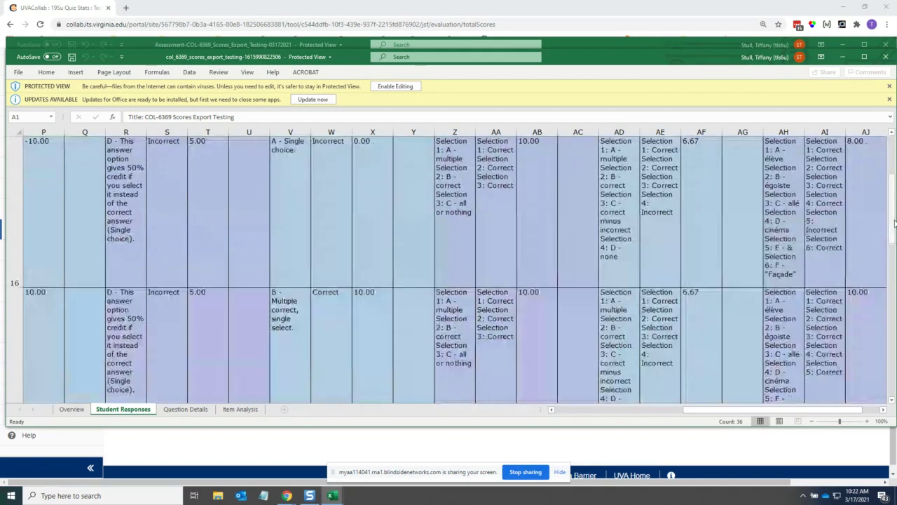
pyautogui.scroll(-1, 729, 320)
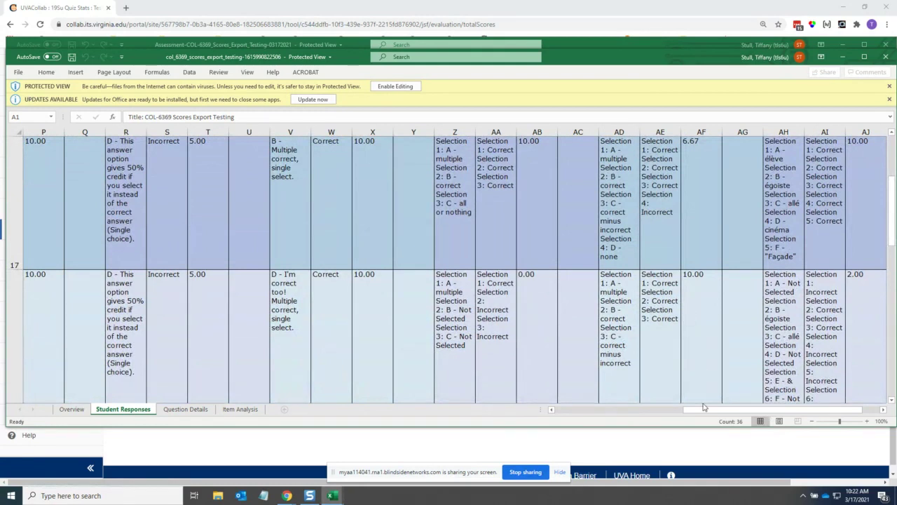
pyautogui.moveTo(698, 412); pyautogui.dragTo(565, 412)
# Step: Scroll past Part 3 to the Part 4 table, where one submitter scored 50.00
pyautogui.scroll(-3, 445, 307)
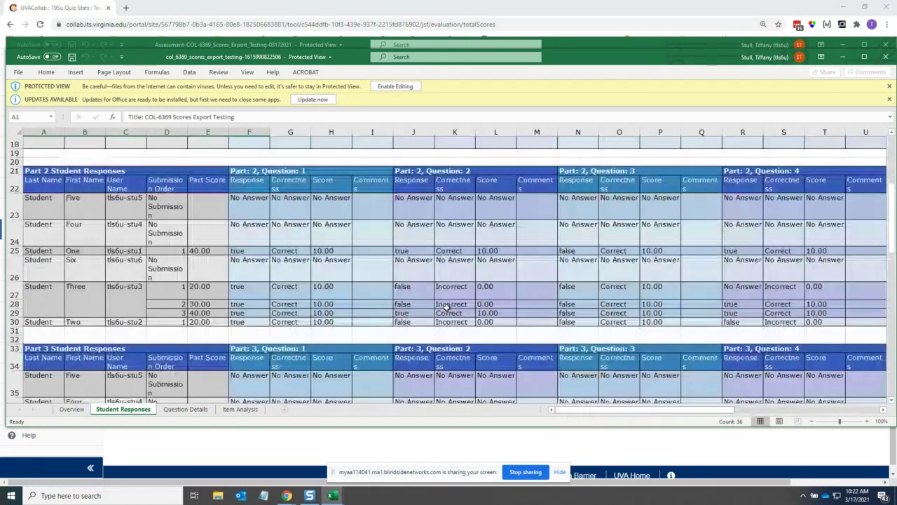
pyautogui.scroll(-1, 446, 307)
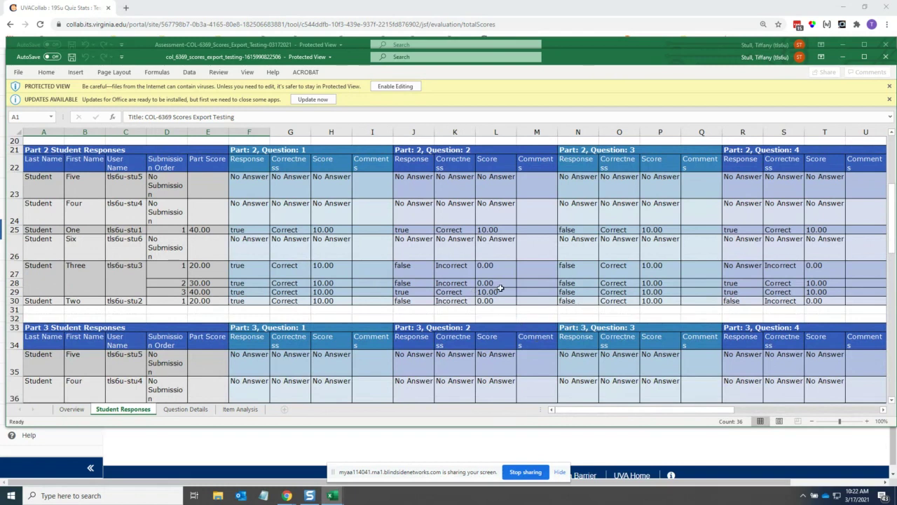
pyautogui.scroll(-2, 501, 288)
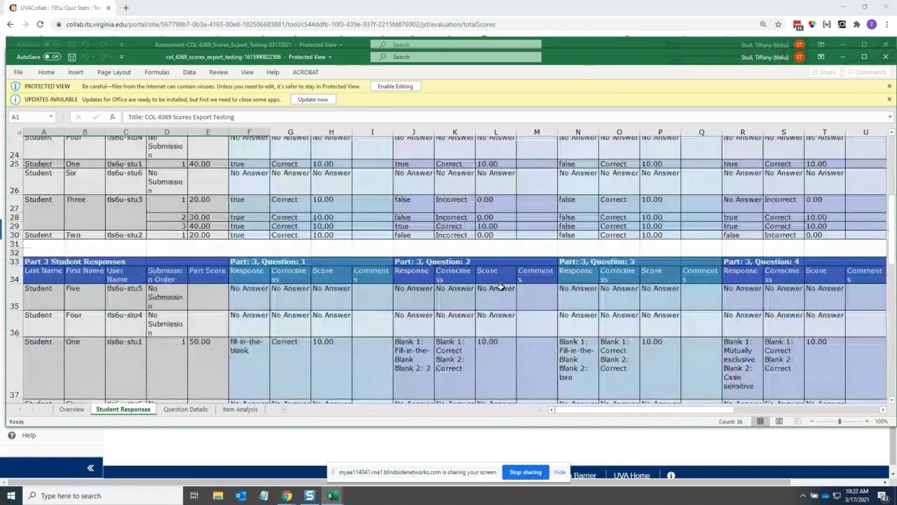
pyautogui.scroll(-1, 500, 287)
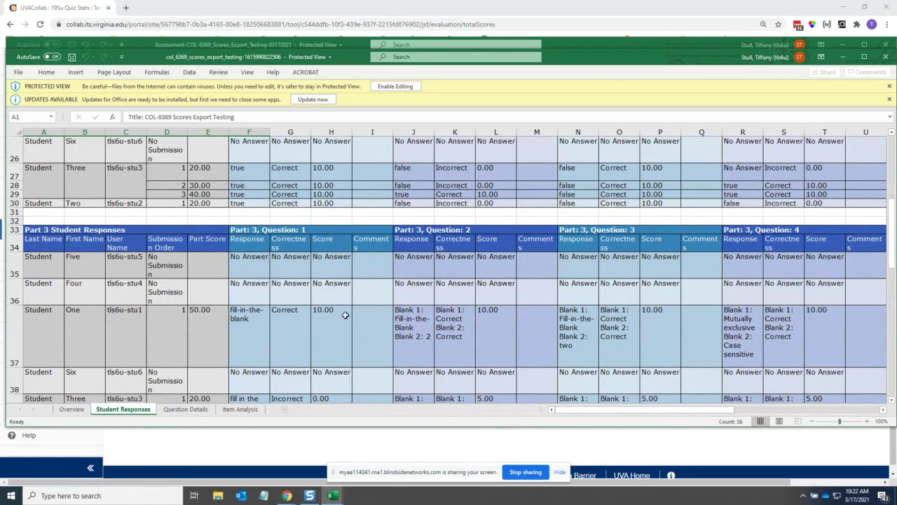
pyautogui.scroll(-1, 345, 314)
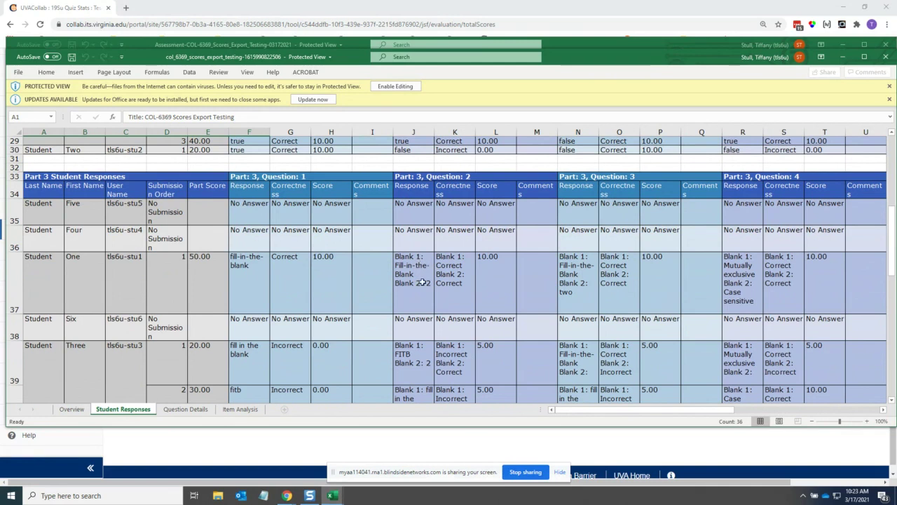
pyautogui.scroll(2, 492, 340)
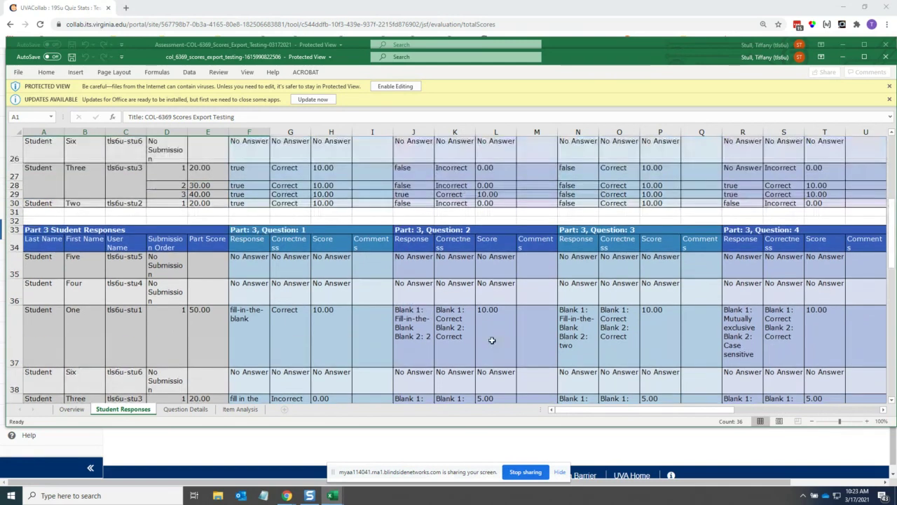
pyautogui.scroll(-2, 492, 340)
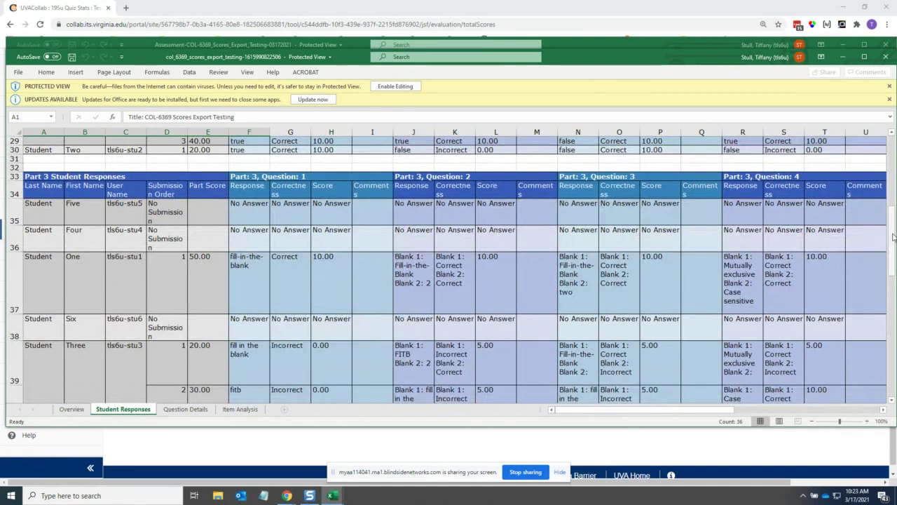
pyautogui.moveTo(893, 238); pyautogui.dragTo(894, 266)
# Step: Maximize the Excel window and scroll back to the Part 4 table showing the 50.00 part score
pyautogui.scroll(-1, 240, 253)
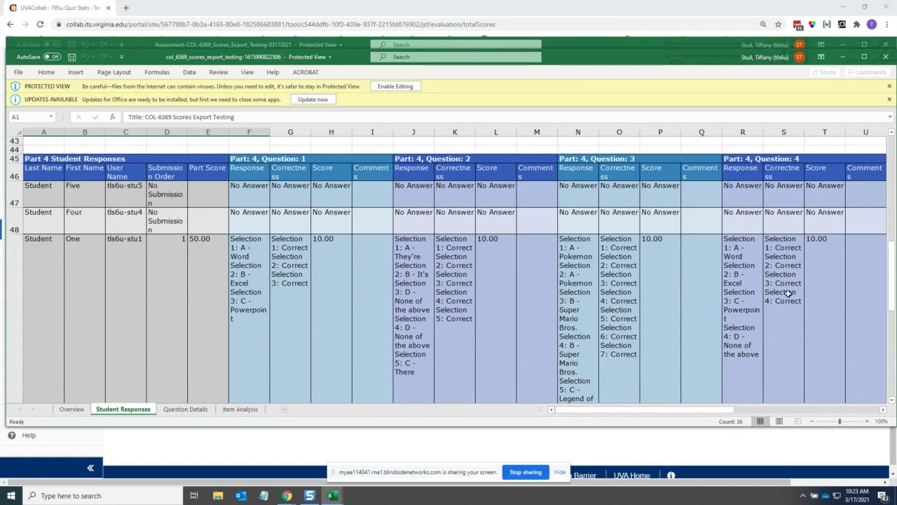
pyautogui.moveTo(892, 252); pyautogui.dragTo(893, 259)
pyautogui.scroll(-5, 744, 275)
pyautogui.scroll(4, 745, 274)
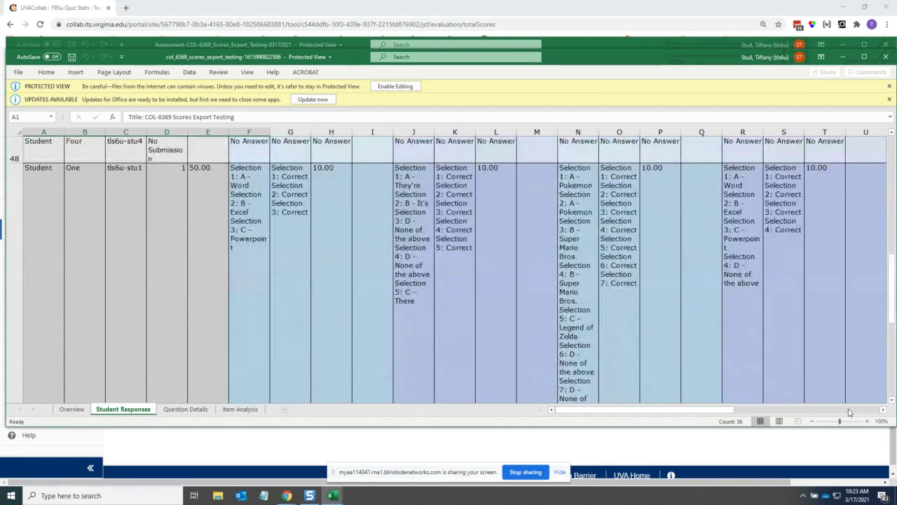
pyautogui.click(865, 58)
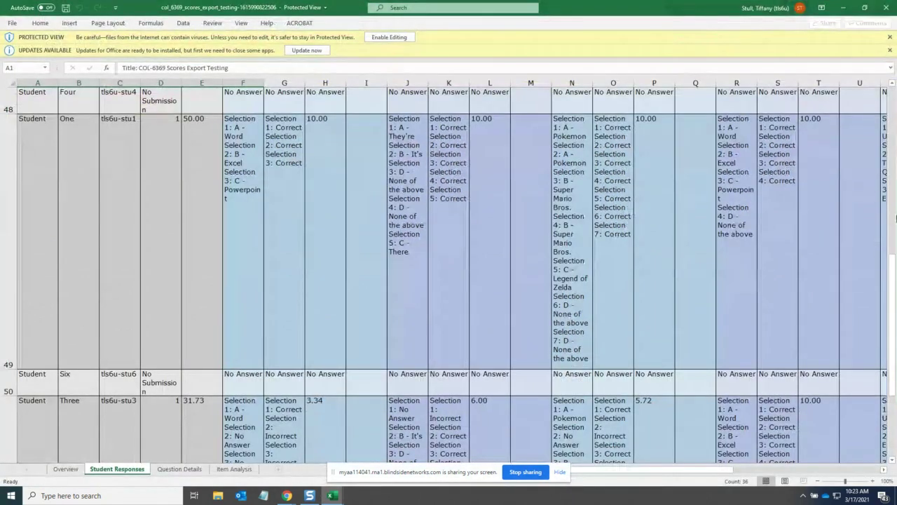
pyautogui.scroll(3, 895, 218)
pyautogui.scroll(1, 792, 323)
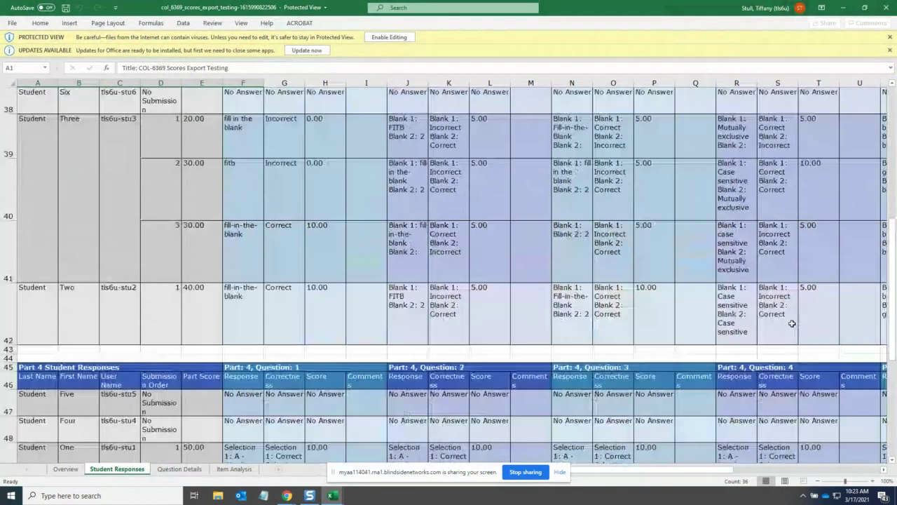
pyautogui.click(893, 463)
pyautogui.click(894, 463)
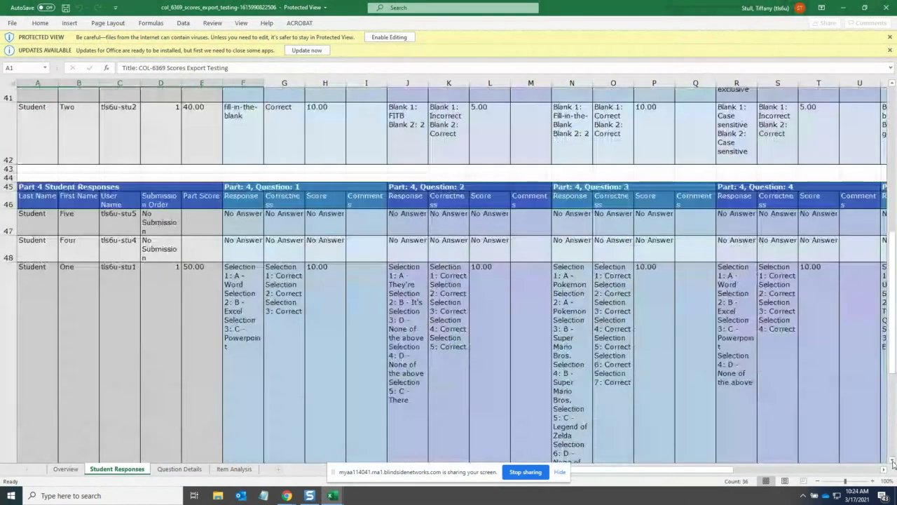
pyautogui.click(893, 462)
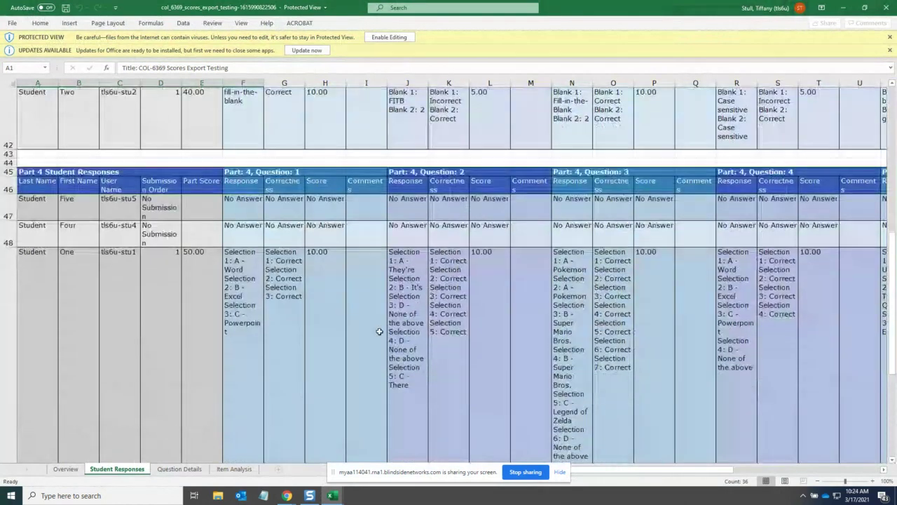
# Step: Switch to the Question Details sheet and scroll through Parts 1–5 to the numeric response questions
pyautogui.click(195, 470)
pyautogui.scroll(-1, 519, 335)
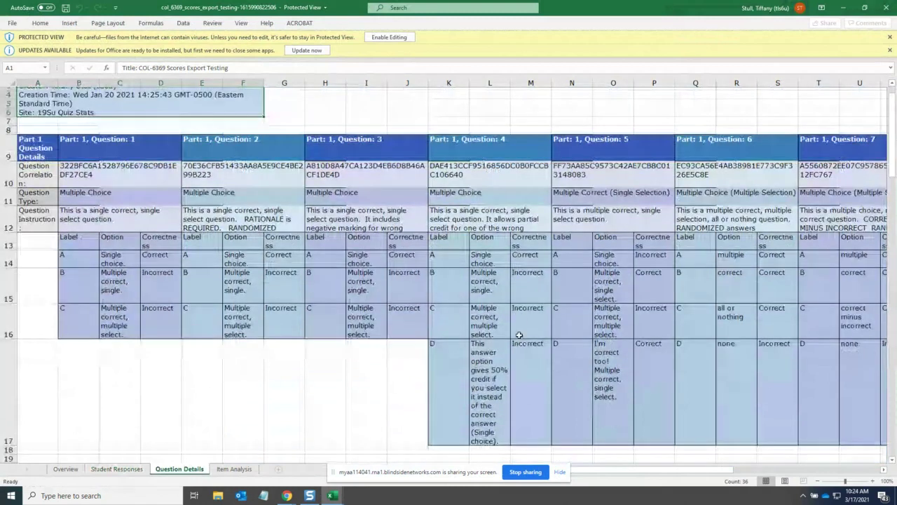
pyautogui.scroll(-2, 519, 335)
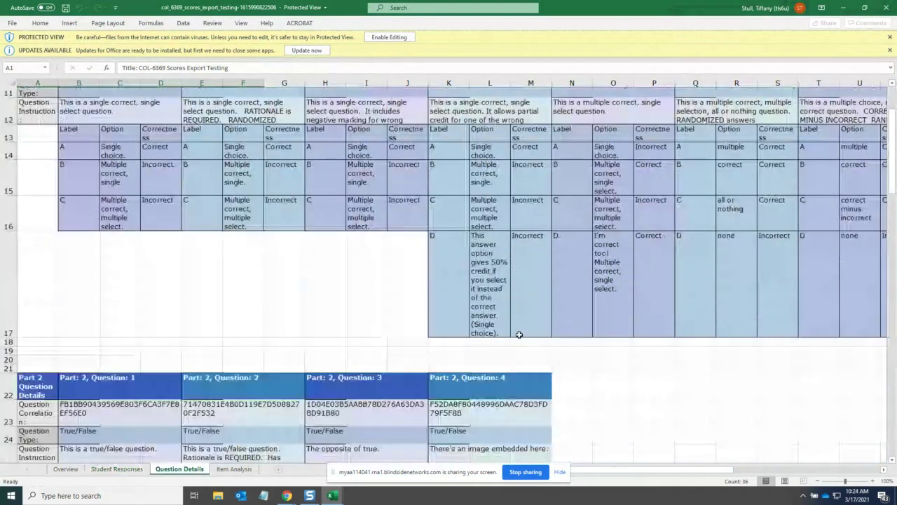
pyautogui.scroll(-3, 518, 335)
pyautogui.scroll(-2, 519, 335)
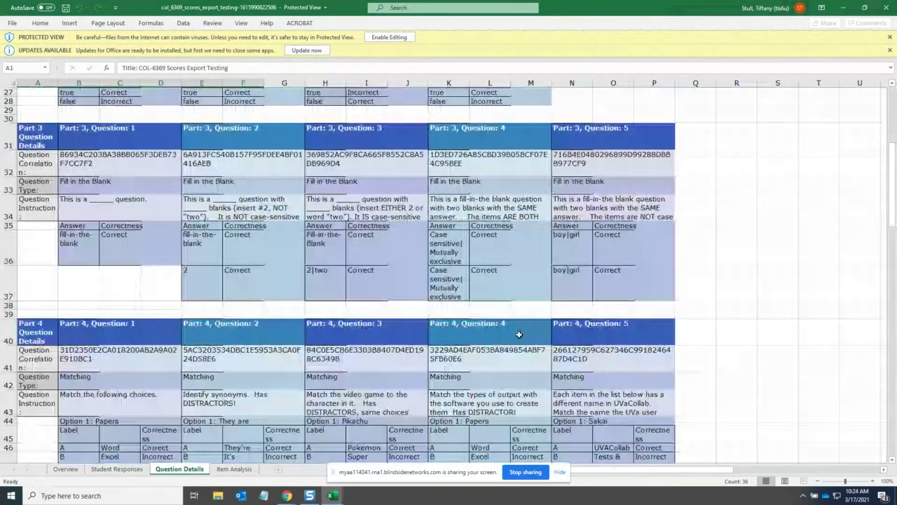
pyautogui.scroll(-2, 518, 335)
pyautogui.scroll(-4, 519, 335)
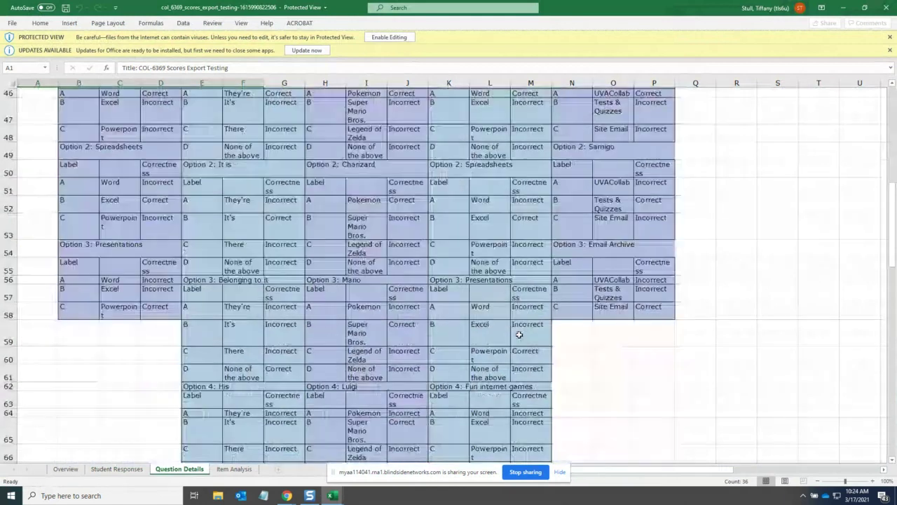
pyautogui.scroll(-1, 519, 335)
pyautogui.scroll(-7, 519, 335)
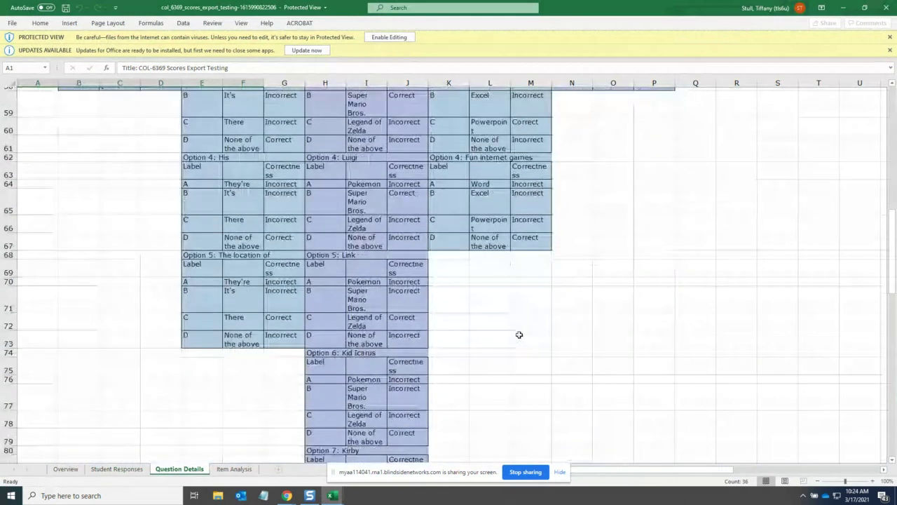
pyautogui.scroll(-3, 519, 334)
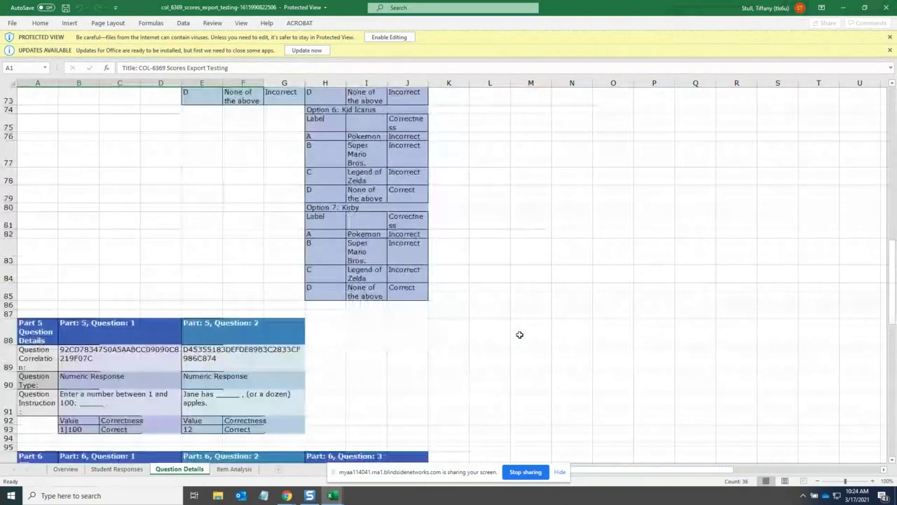
pyautogui.scroll(-1, 520, 335)
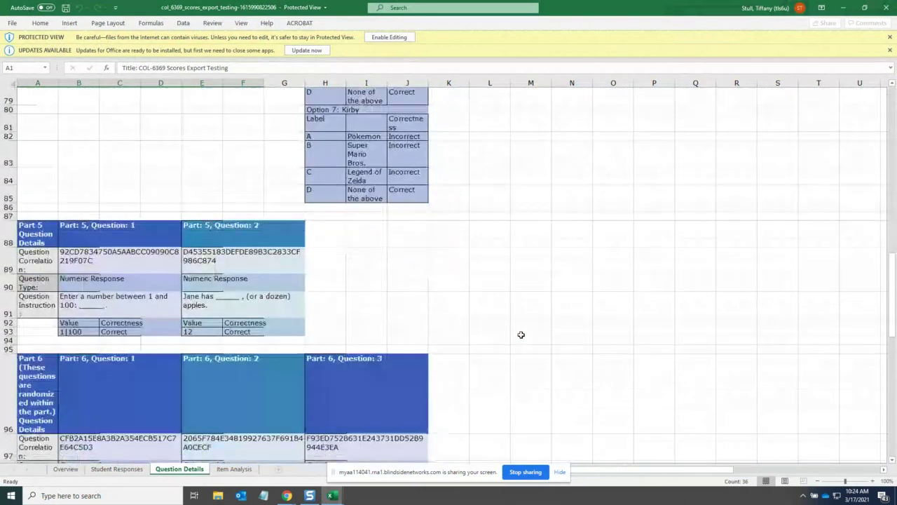
# Step: Return to the Student Responses sheet and scroll past Part 4 to the Part 5 and Part 6 tables
pyautogui.click(117, 468)
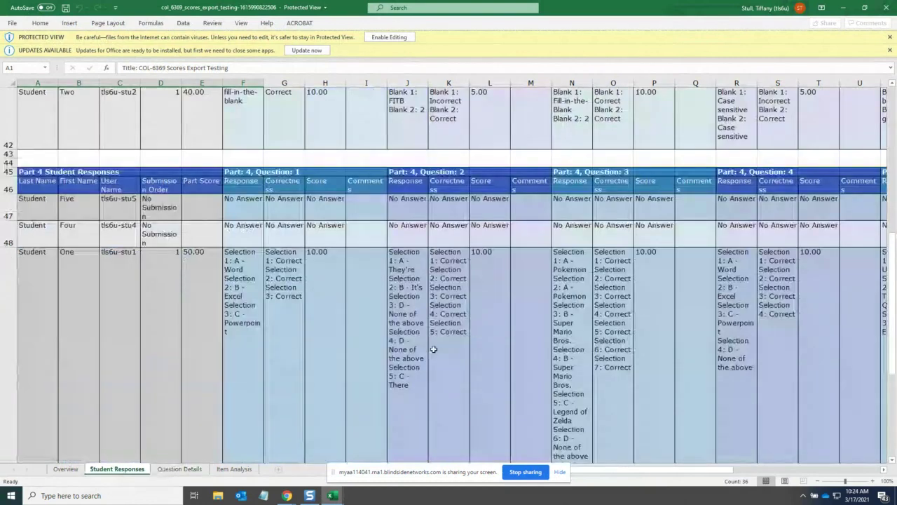
pyautogui.scroll(-1, 431, 346)
pyautogui.scroll(-3, 434, 349)
pyautogui.scroll(-2, 435, 349)
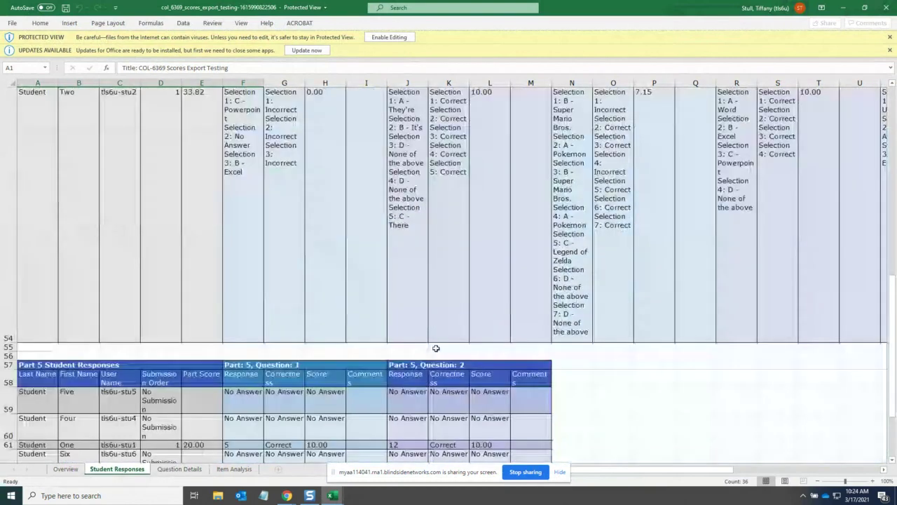
pyautogui.scroll(-2, 435, 349)
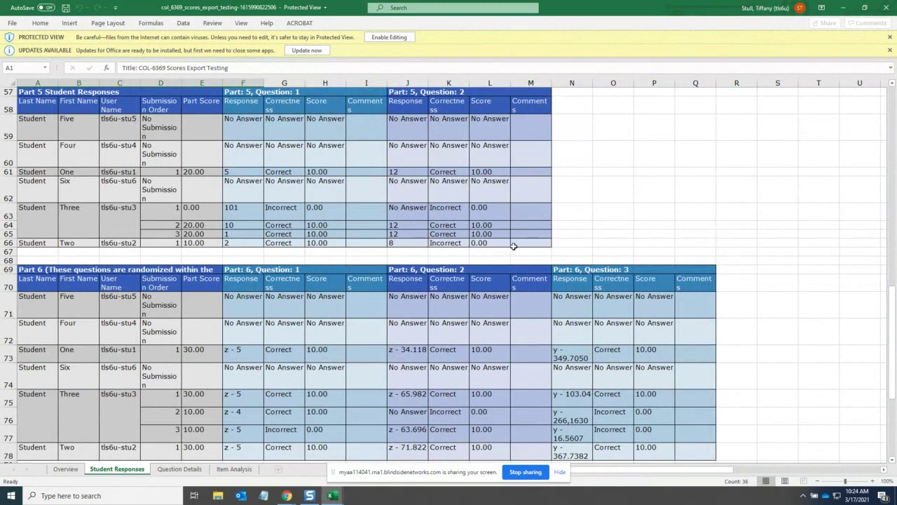
pyautogui.scroll(-1, 513, 246)
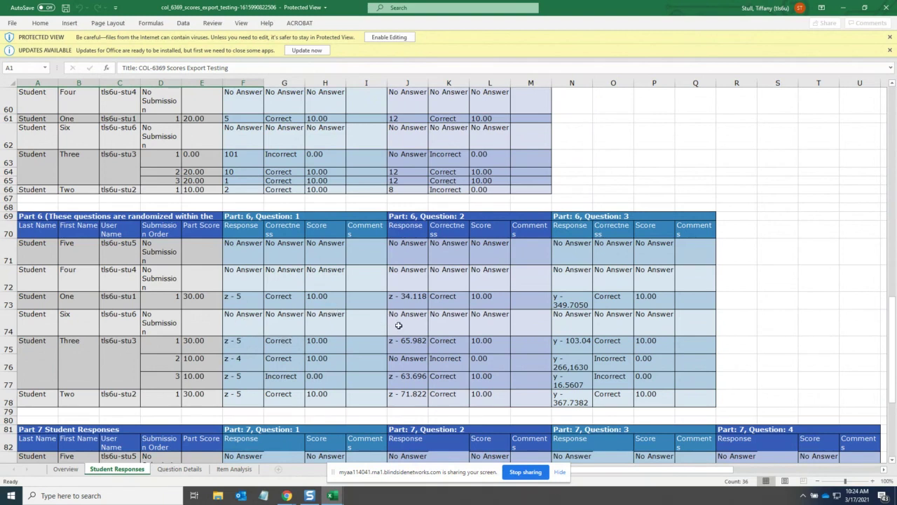
pyautogui.scroll(-1, 362, 315)
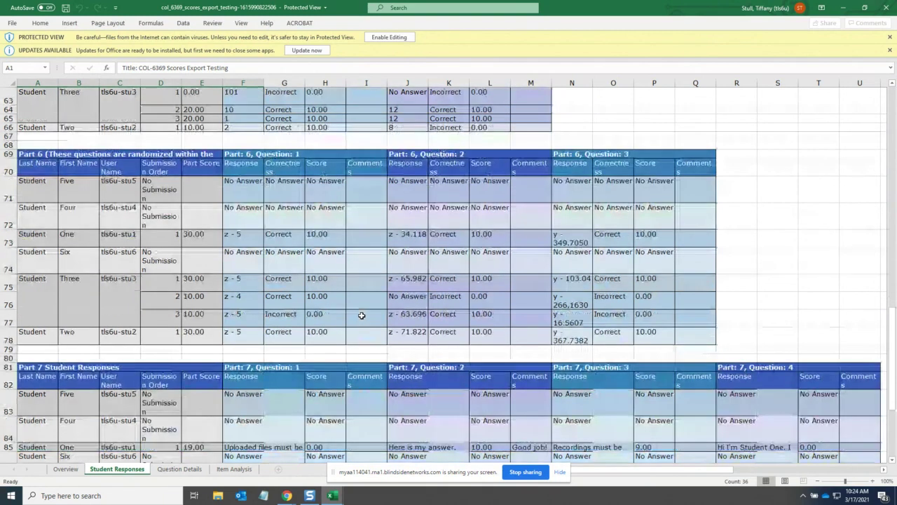
pyautogui.scroll(-1, 348, 303)
# Step: Scroll the Student Responses sheet through the Part 7 and Part 8 tables to the empty rows
pyautogui.scroll(-1, 348, 303)
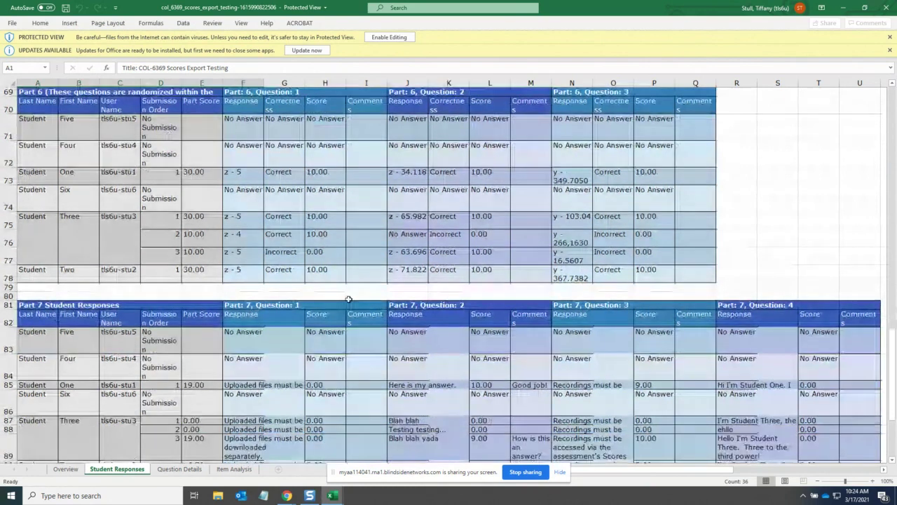
pyautogui.scroll(-1, 348, 299)
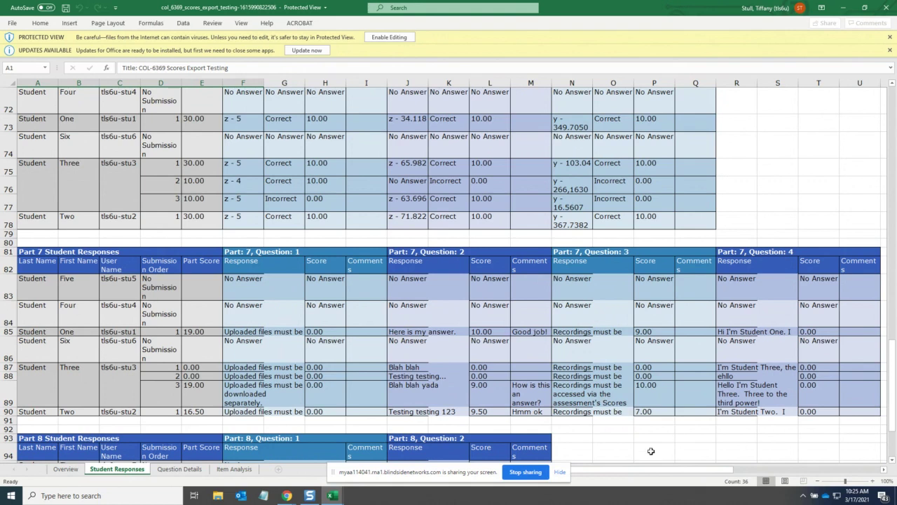
pyautogui.hscroll(1, 650, 477)
pyautogui.hscroll(-1, 647, 475)
pyautogui.scroll(-1, 572, 372)
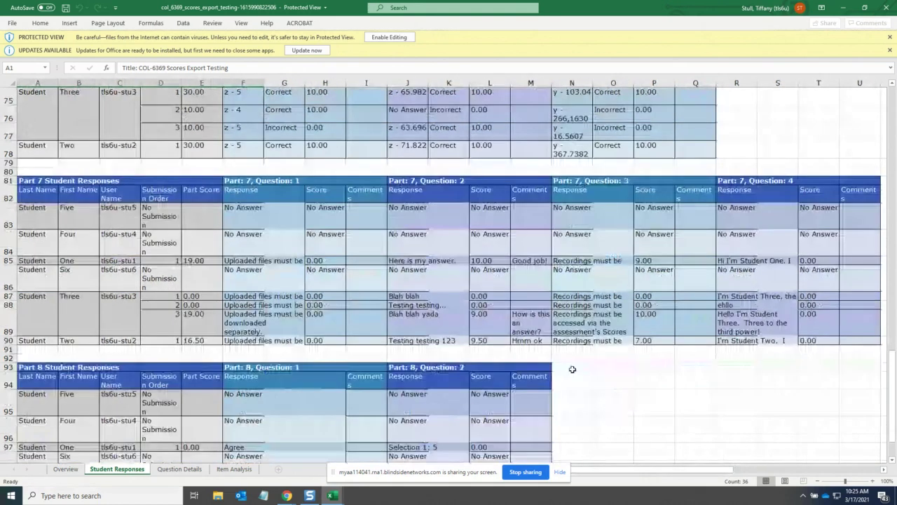
pyautogui.scroll(-1, 616, 343)
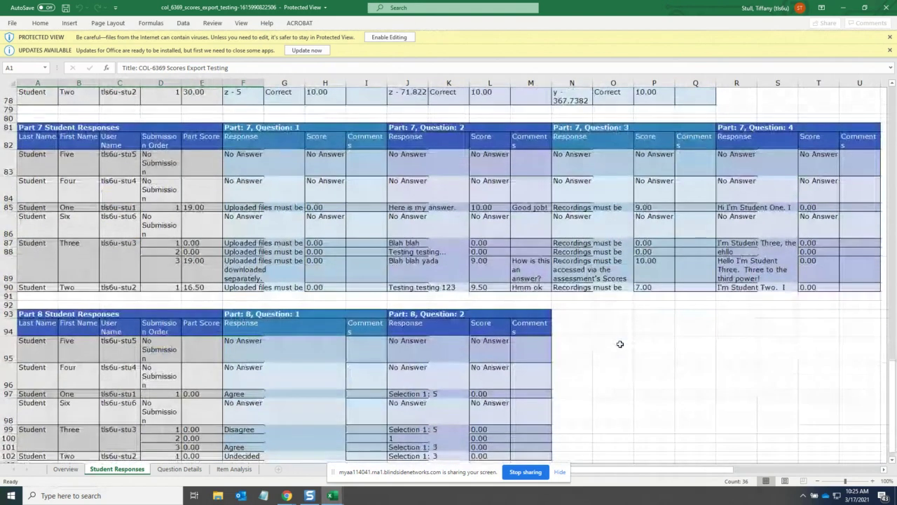
pyautogui.scroll(-2, 591, 313)
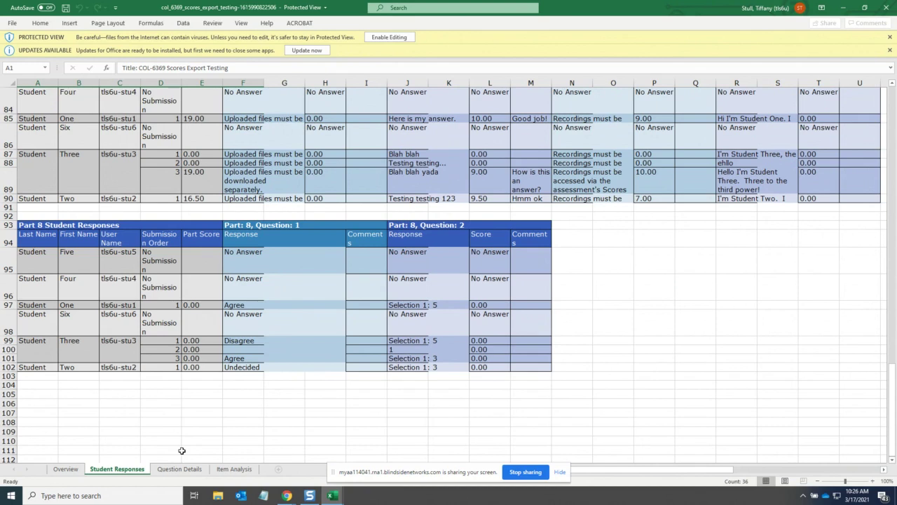
# Step: Scroll back up to the randomized Part 6 results, where full submissions scored 30.00
pyautogui.scroll(1, 182, 451)
pyautogui.scroll(1, 182, 450)
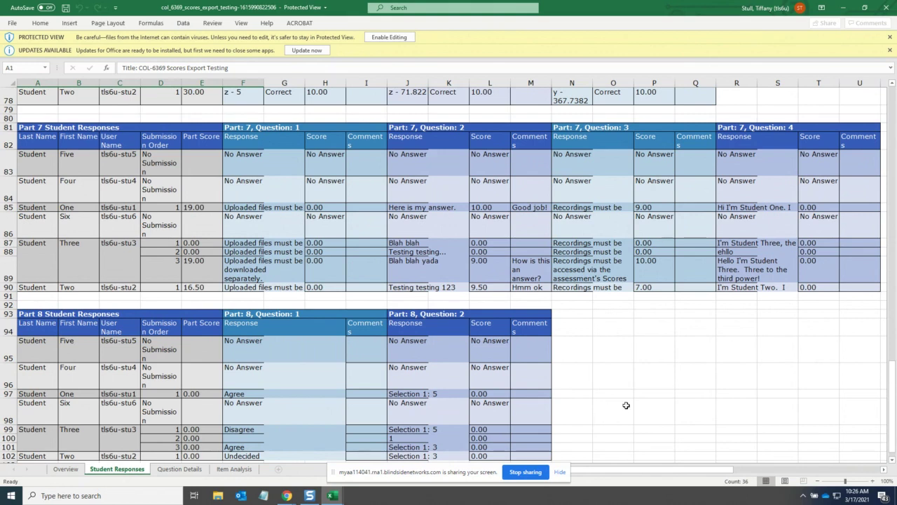
pyautogui.scroll(1, 626, 405)
pyautogui.scroll(1, 626, 405)
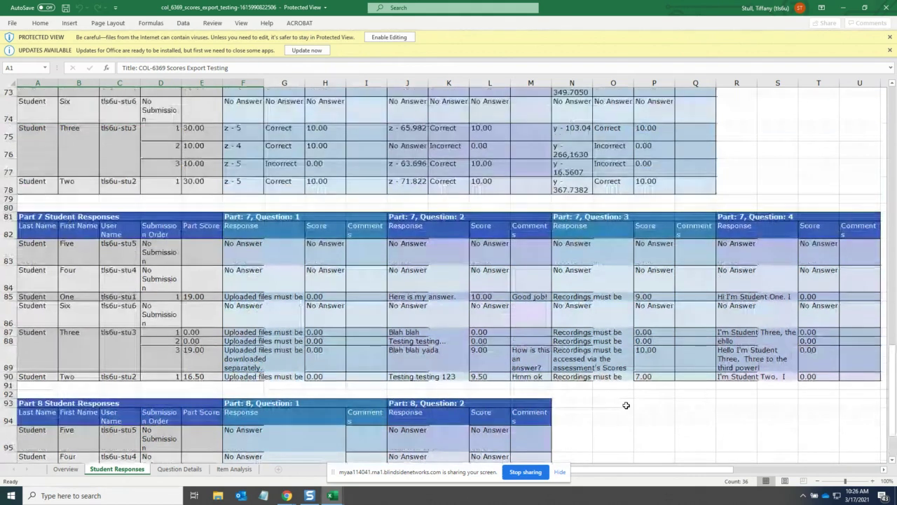
pyautogui.scroll(1, 626, 405)
pyautogui.scroll(1, 626, 405)
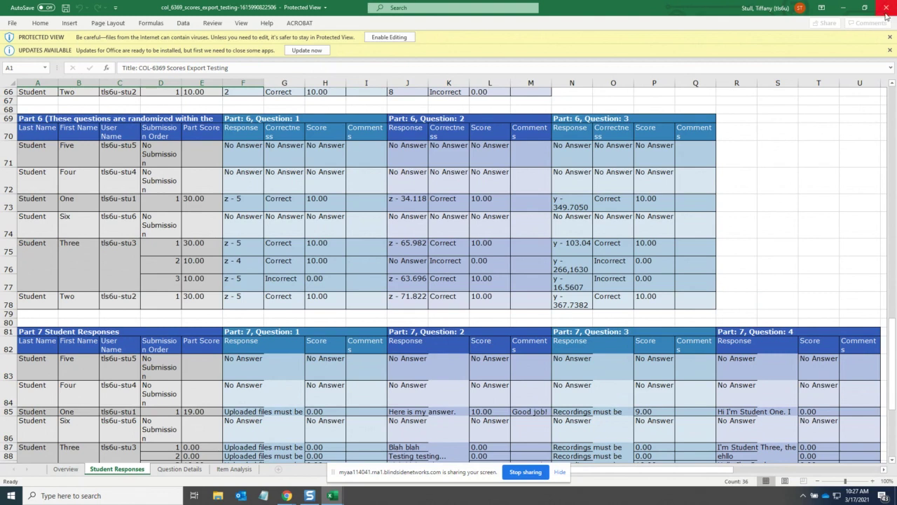
# Step: Close the scores export and assessment workbooks and step through the Question Details export preview table
pyautogui.click(847, 10)
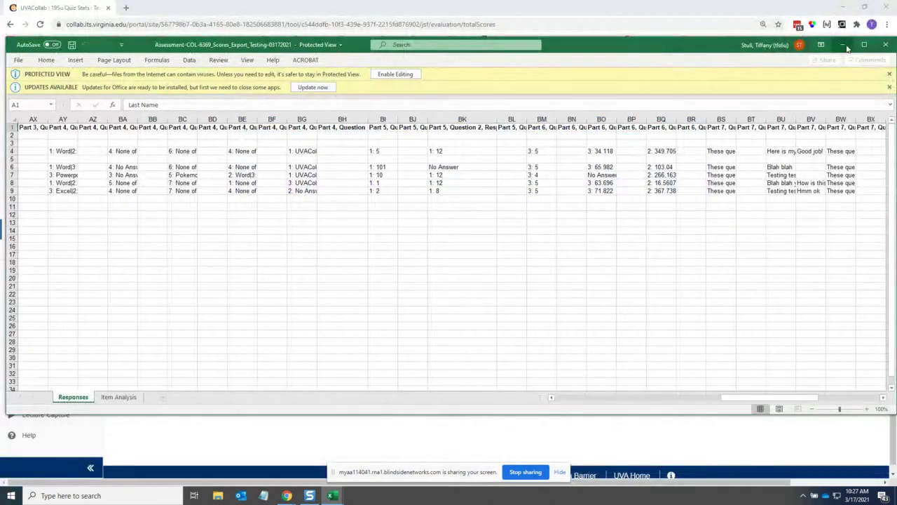
pyautogui.click(846, 46)
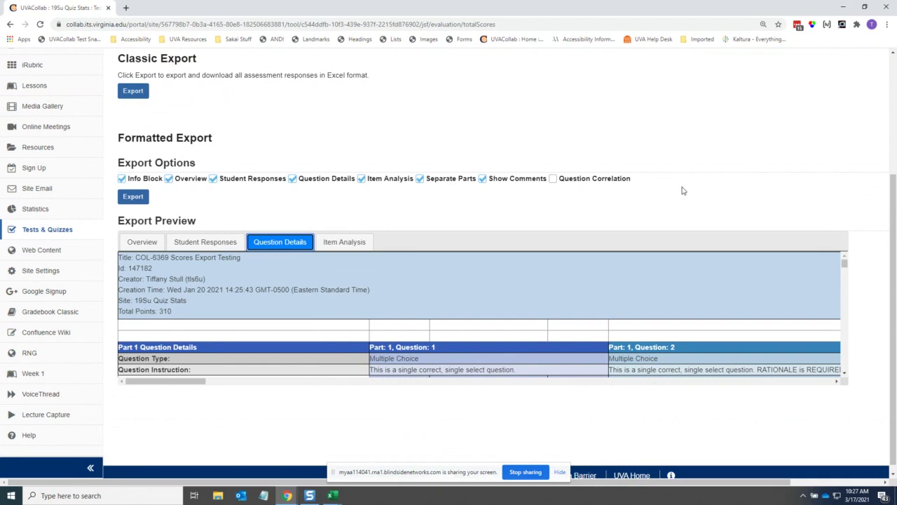
pyautogui.scroll(1, 684, 191)
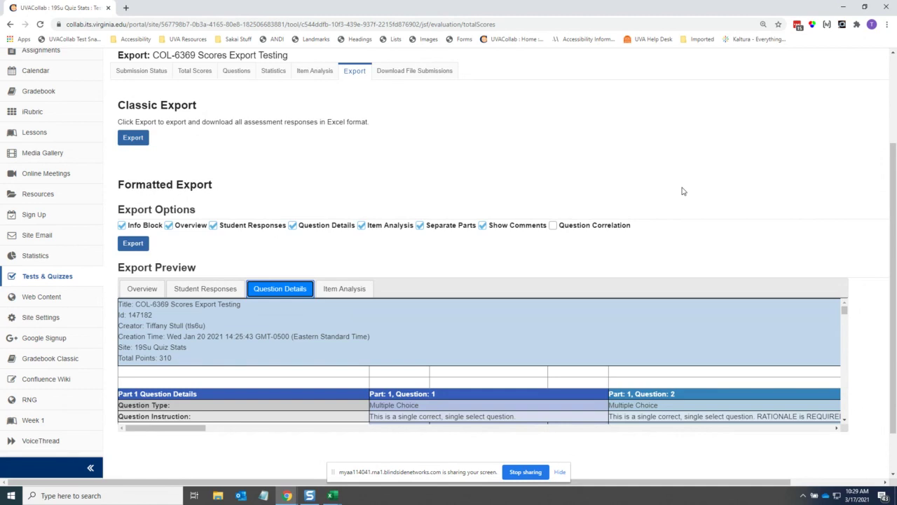
pyautogui.press('Tab')
pyautogui.hotkey('ctrl', 'alt', 'Right')
pyautogui.hotkey('ctrl', 'alt', 'Right')
pyautogui.hotkey('ctrl', 'alt', 'Right')
pyautogui.hotkey('ctrl', 'alt', 'Right')
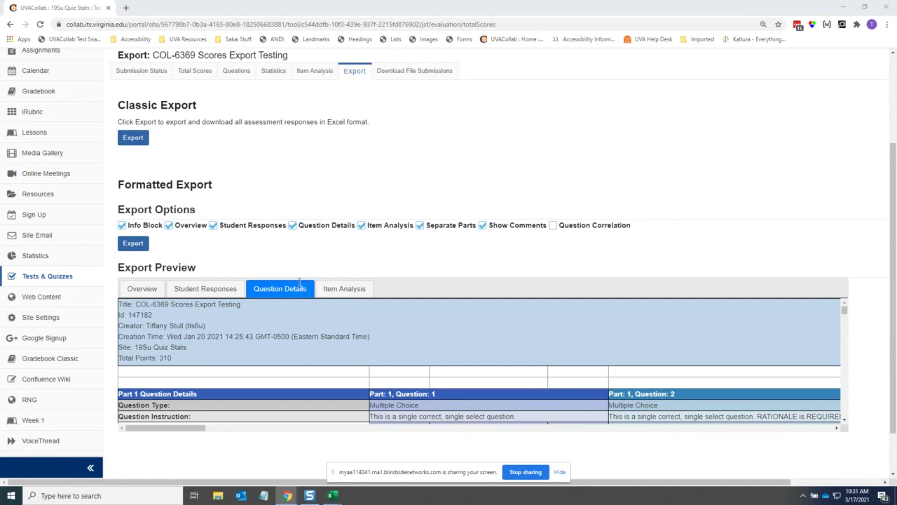
# Step: Preview the Student Responses export, then return to the quiz's Total Scores listing
pyautogui.click(176, 288)
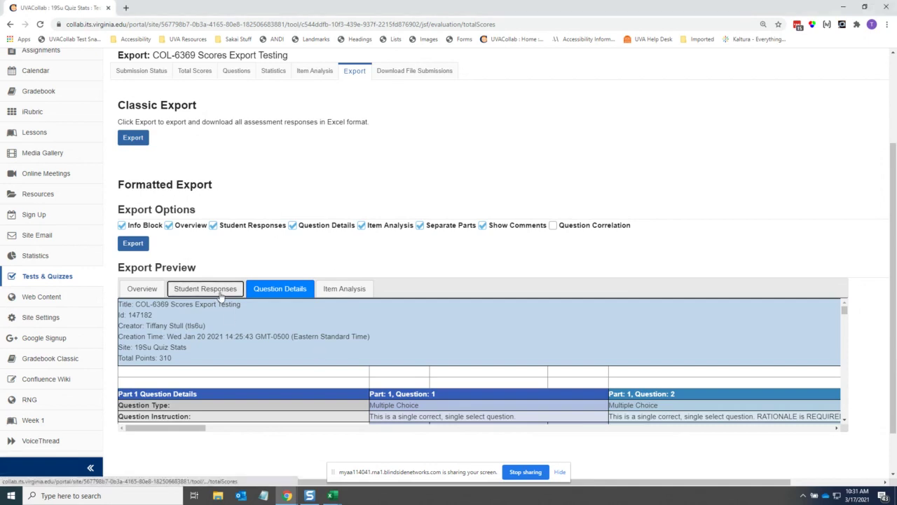
pyautogui.scroll(1, 209, 269)
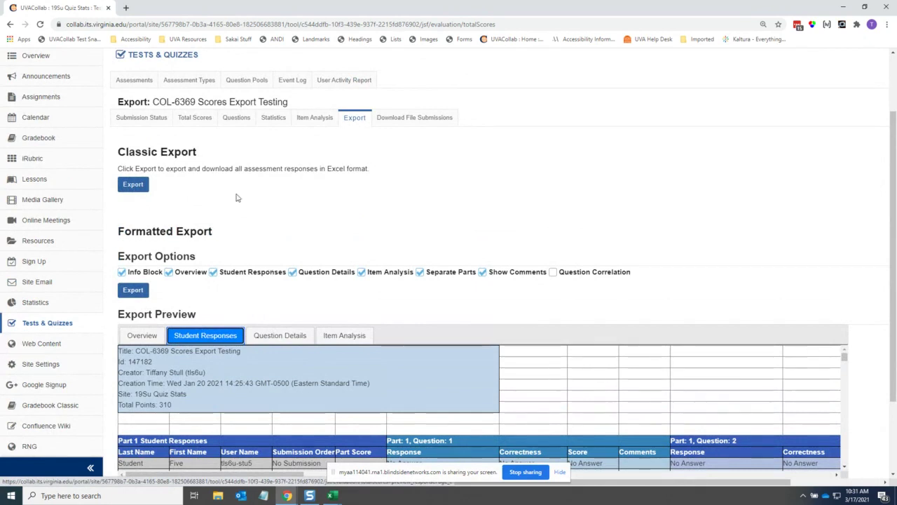
pyautogui.click(195, 117)
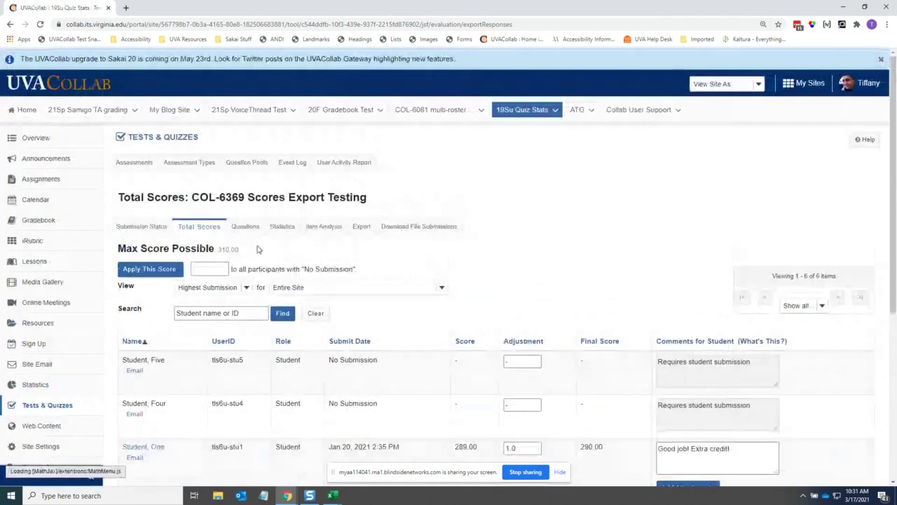
pyautogui.click(245, 288)
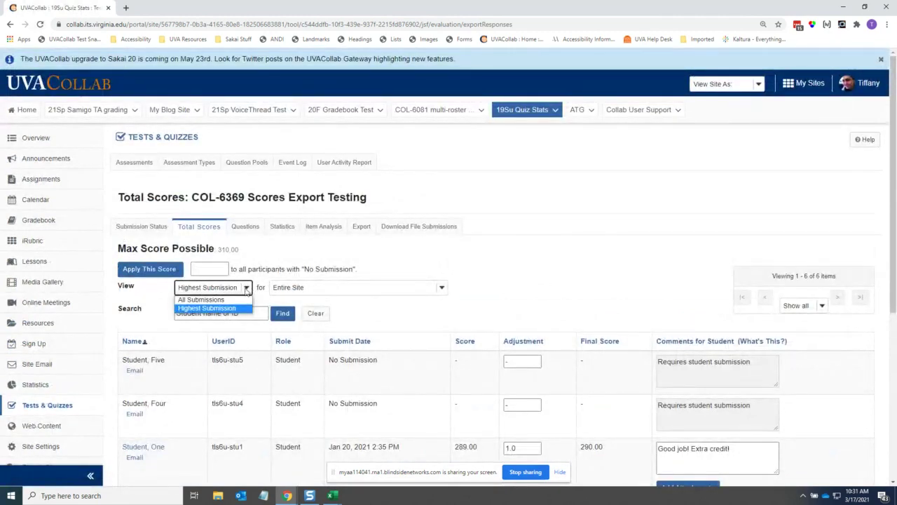
pyautogui.click(242, 290)
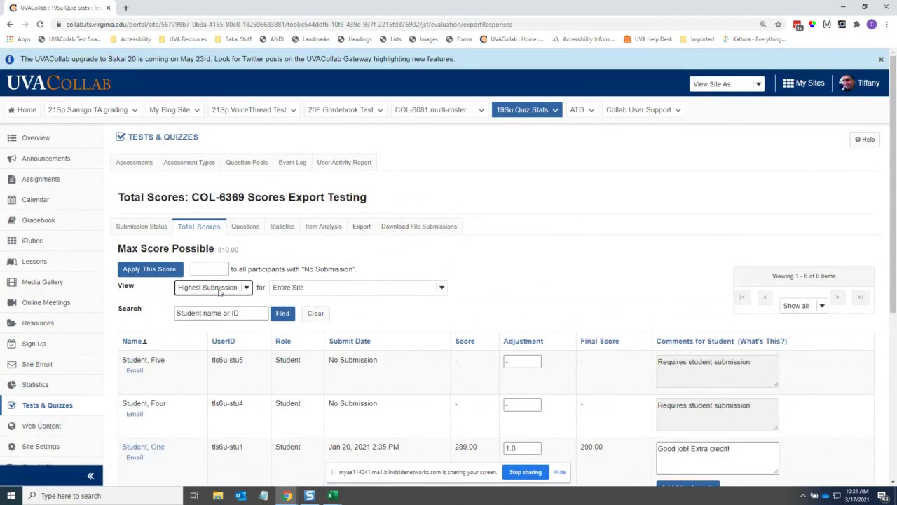
pyautogui.click(356, 287)
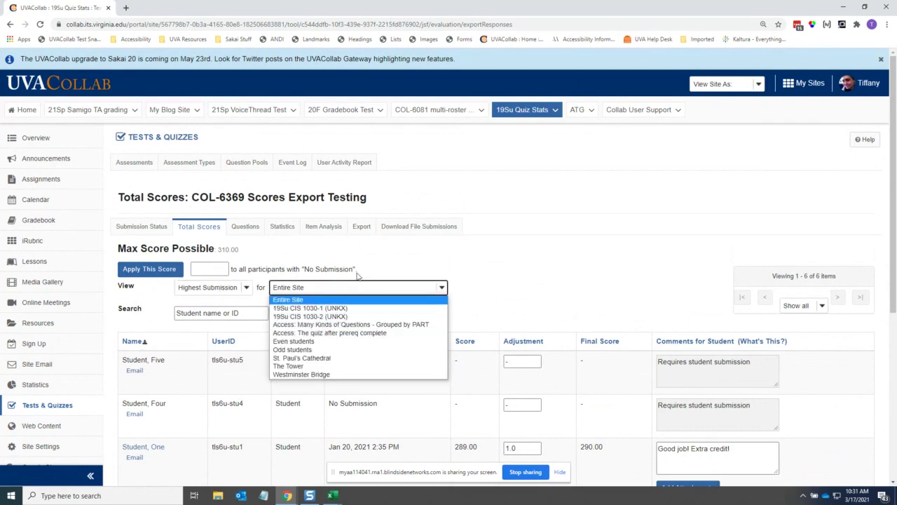
pyautogui.click(370, 259)
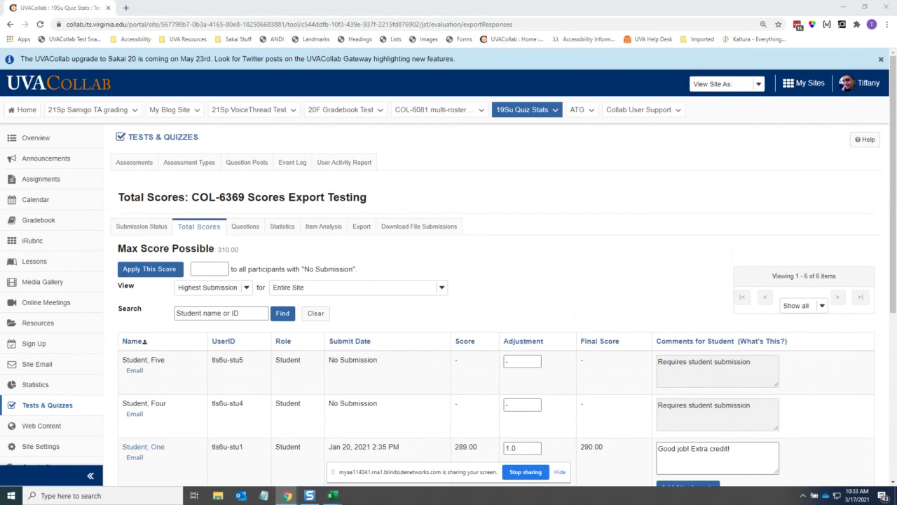
# Step: Open the Item Analysis tab showing per-question percent correct, discrimination and answer counts
pyautogui.click(322, 226)
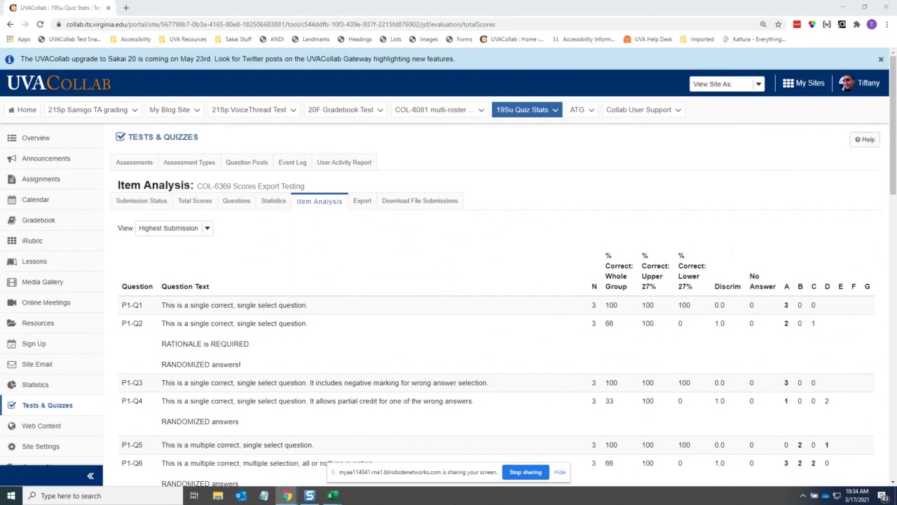
# Step: Open the Export tab and scroll to the Export Options and Export Preview sections
pyautogui.click(363, 201)
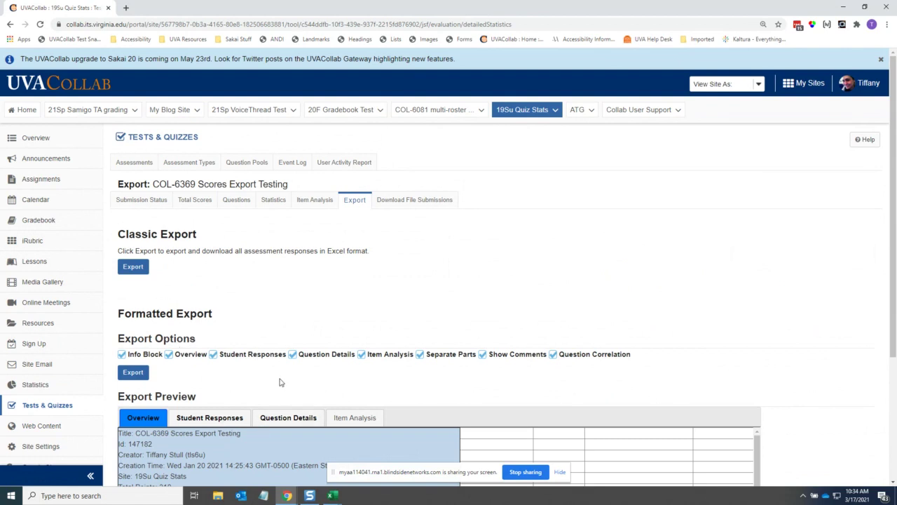
pyautogui.scroll(-1, 280, 376)
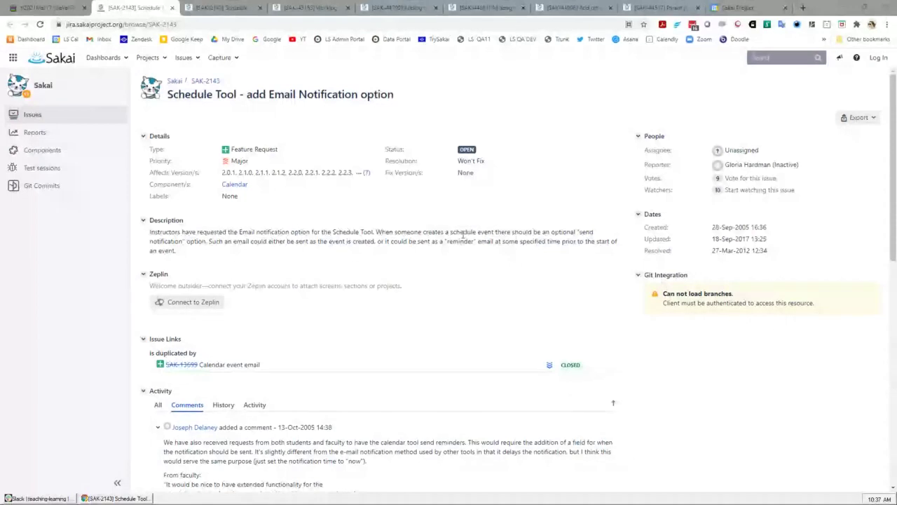
# Step: Start logging in to Sakai Jira from the Log In link at the top right
pyautogui.click(878, 60)
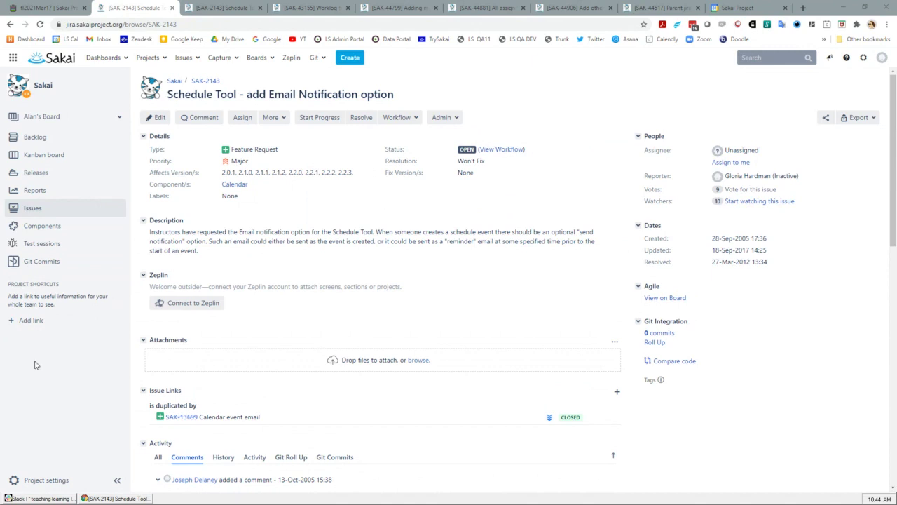
pyautogui.scroll(-1, 706, 409)
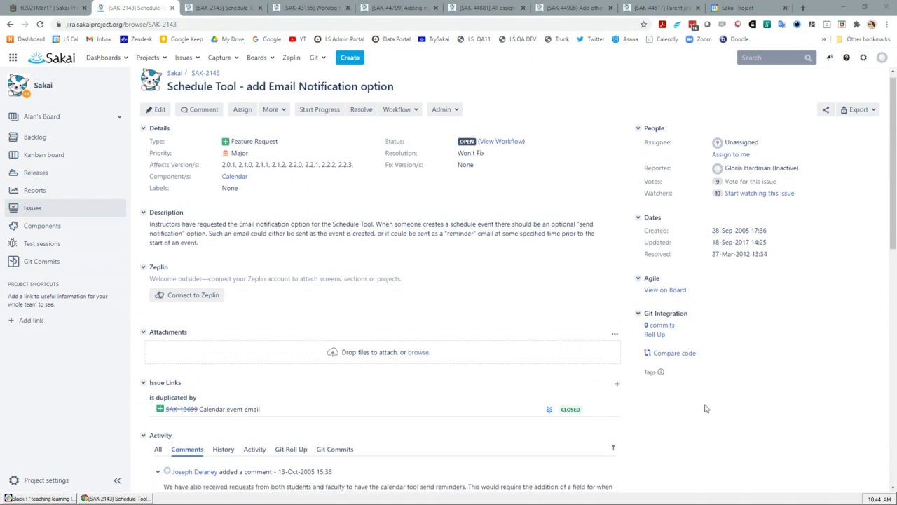
pyautogui.scroll(-10, 705, 408)
pyautogui.scroll(-1, 706, 409)
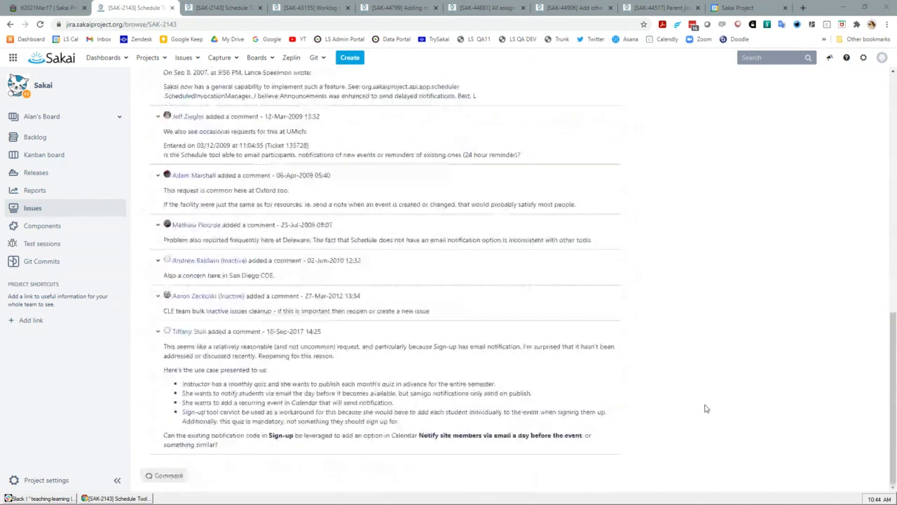
pyautogui.scroll(1, 706, 409)
pyautogui.scroll(5, 705, 409)
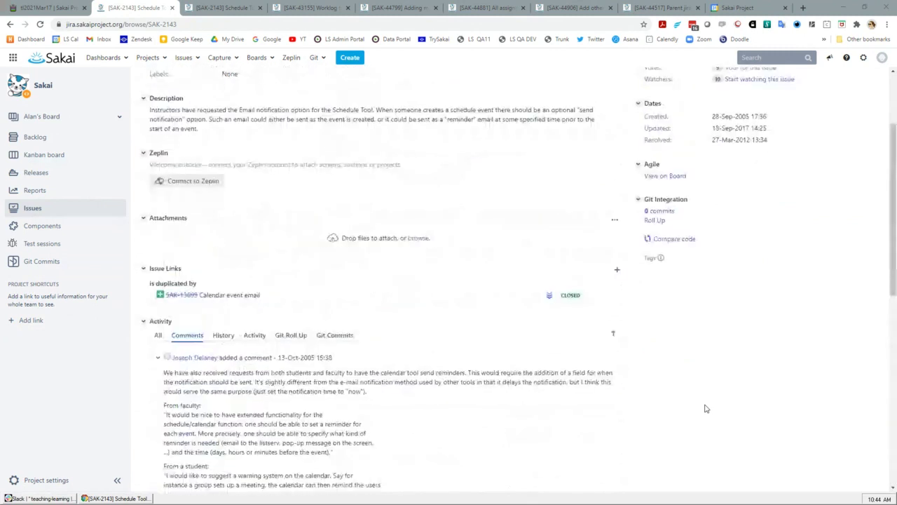
pyautogui.scroll(2, 706, 408)
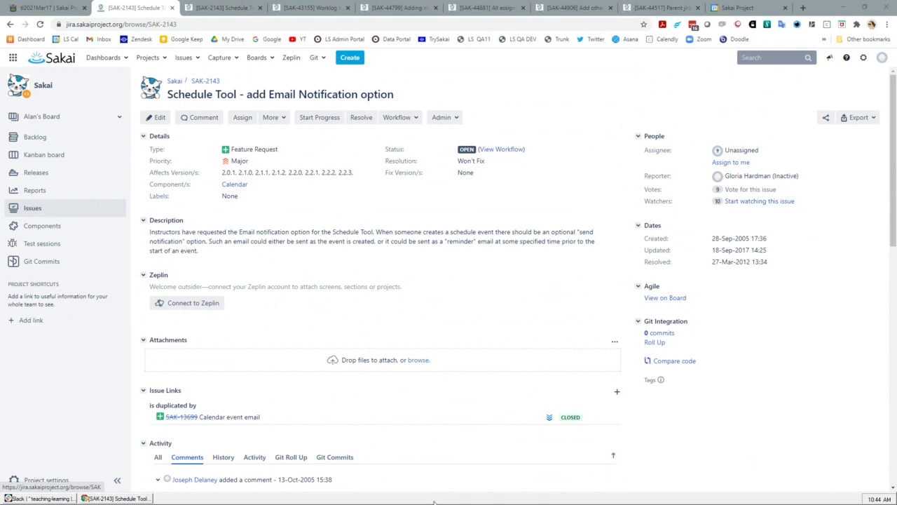
# Step: Open SAK-13699, the linked duplicate issue, from the SAK-2143 page
pyautogui.keyDown('shift'); pyautogui.click(186, 421); pyautogui.keyUp('shift')
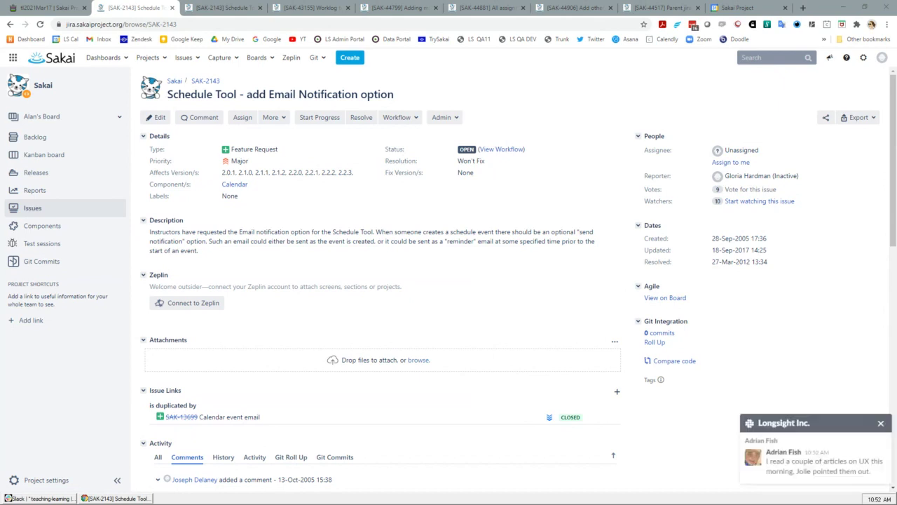
# Step: Move the SAK-45031 issue tab into the main window beside the SAK-2143 tab
pyautogui.moveTo(0, 41); pyautogui.dragTo(207, 4)
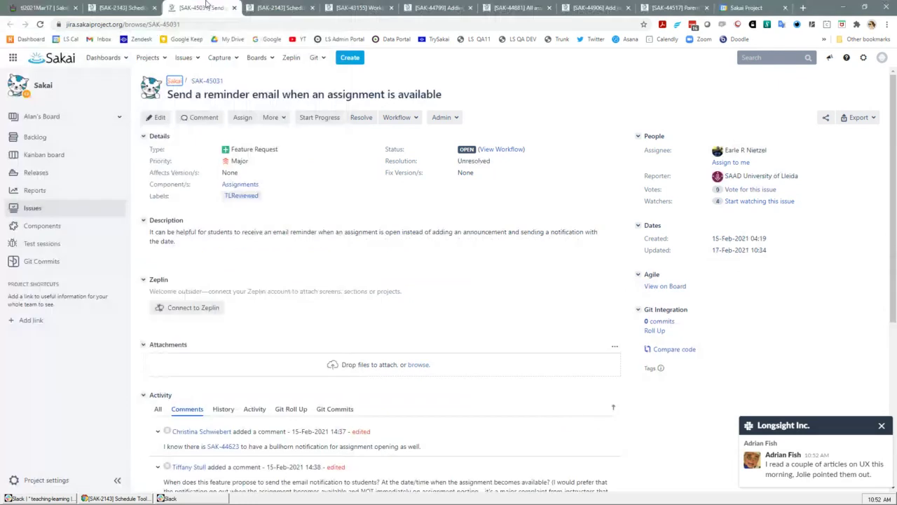